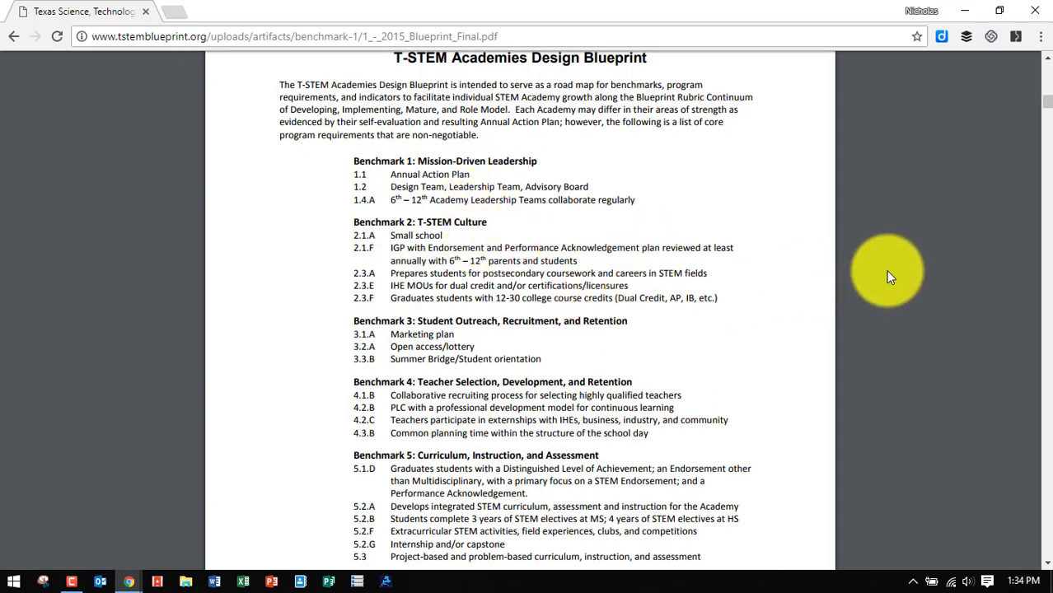
Look through the T-STEM Academies Design Blueprint PDF, from the benchmark requirements to the Mission and Vision rubric.
scroll(903, 205, "down", 5)
scroll(902, 204, "down", 4)
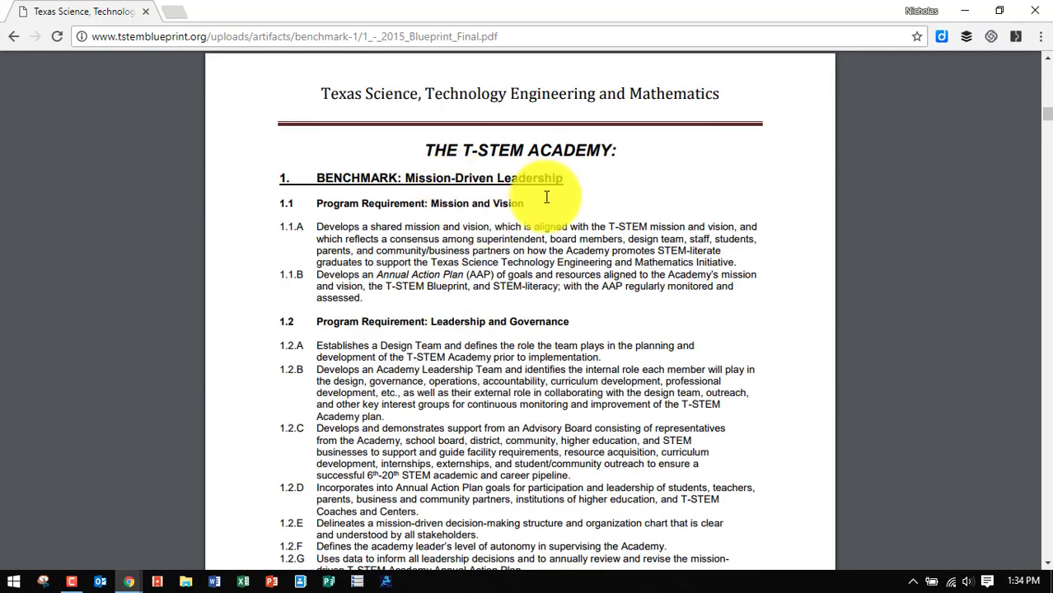
scroll(970, 266, "down", 2)
scroll(971, 272, "down", 20)
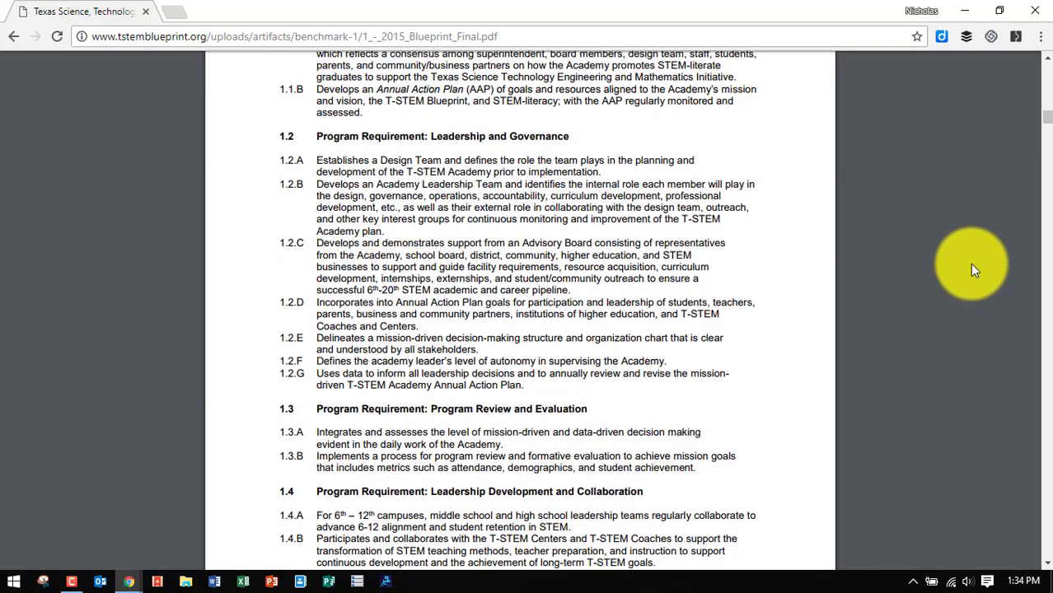
scroll(971, 264, "down", 20)
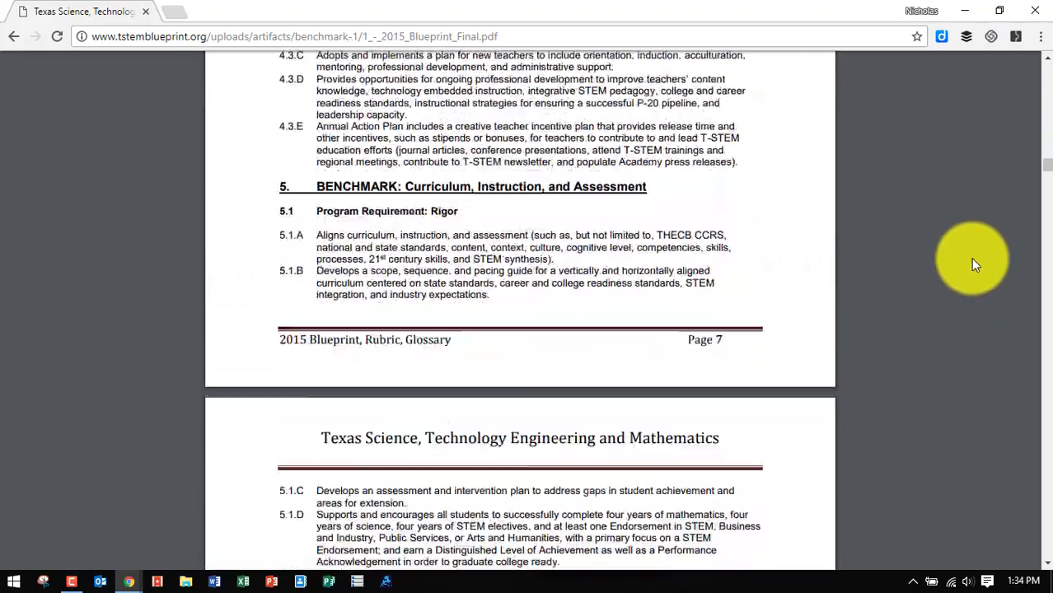
scroll(971, 263, "down", 20)
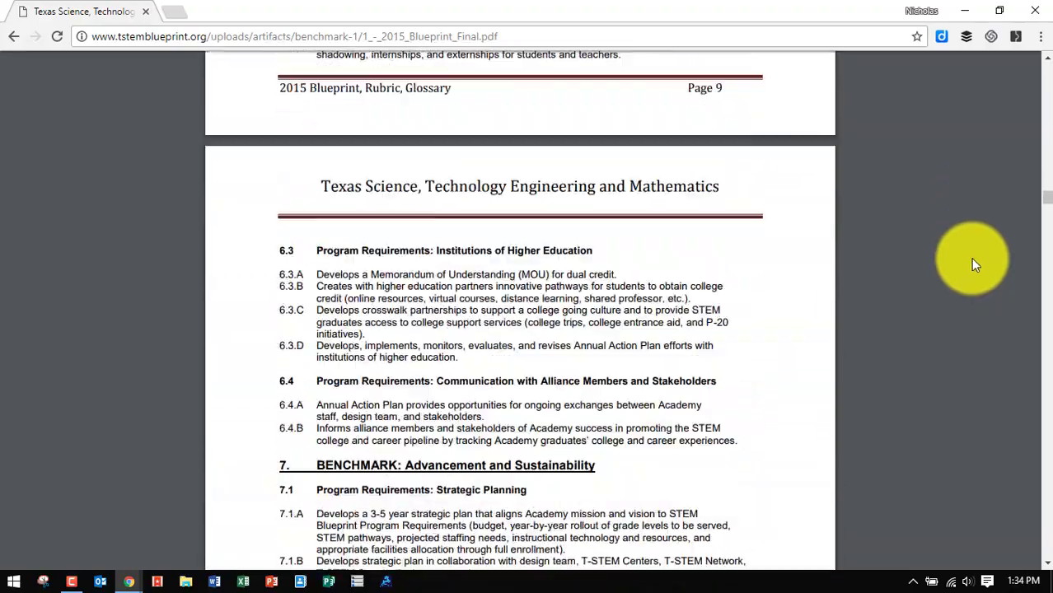
scroll(971, 263, "down", 20)
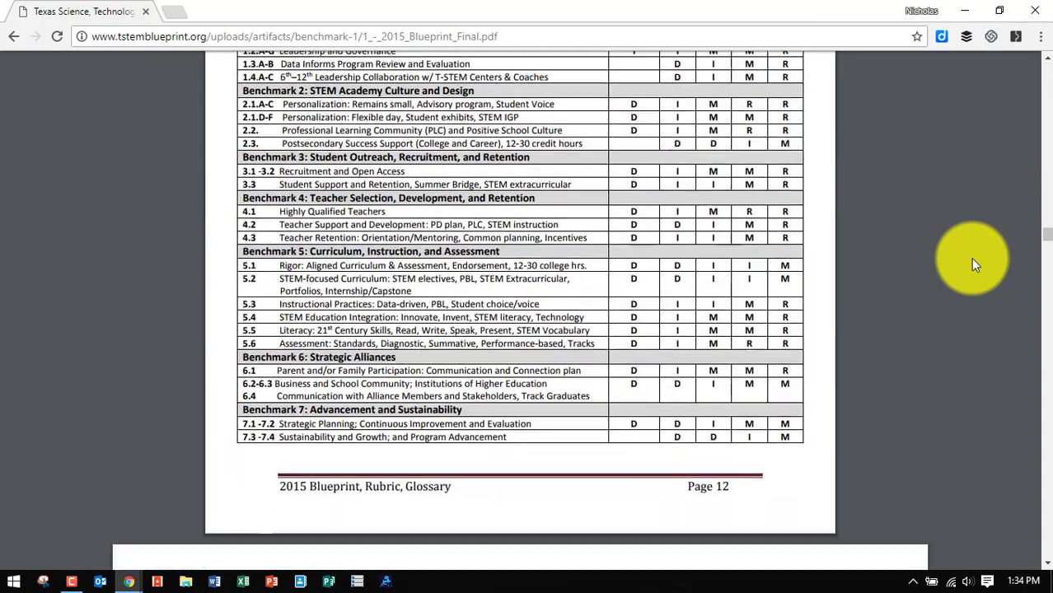
scroll(971, 264, "up", 1)
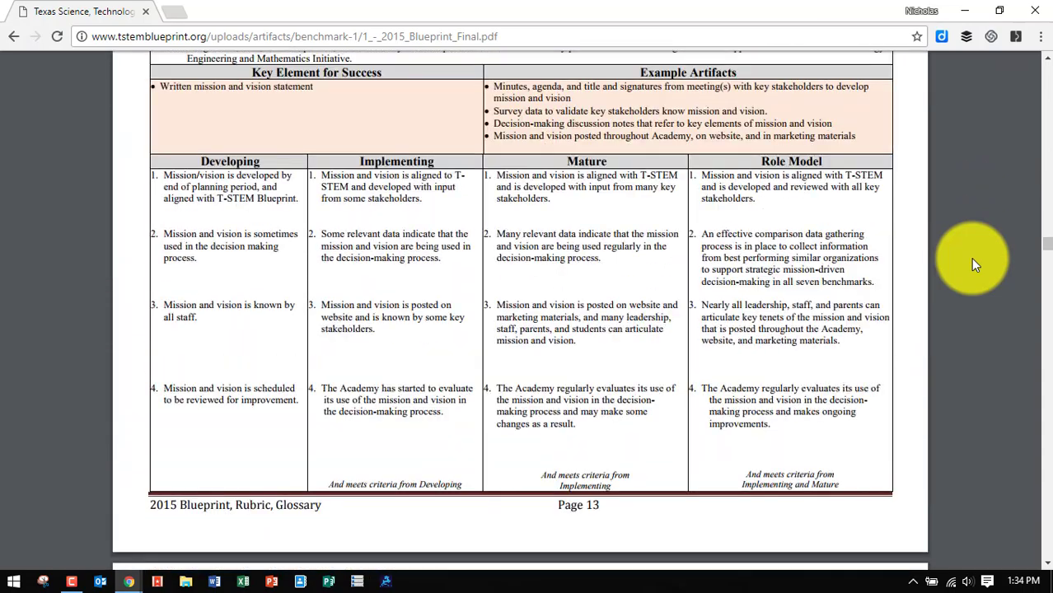
scroll(1049, 241, "up", 4)
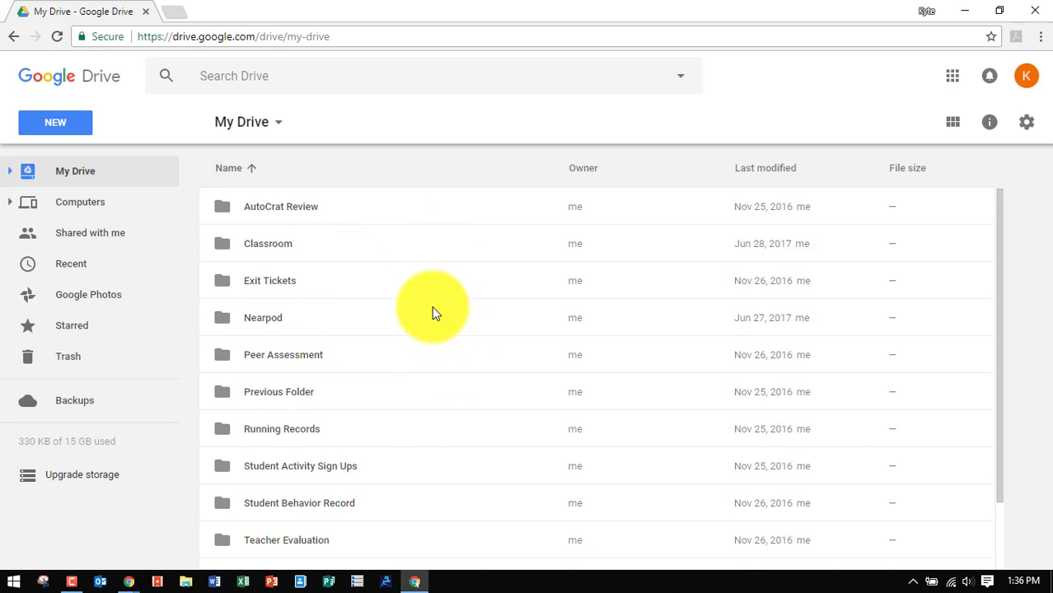
left_click(954, 79)
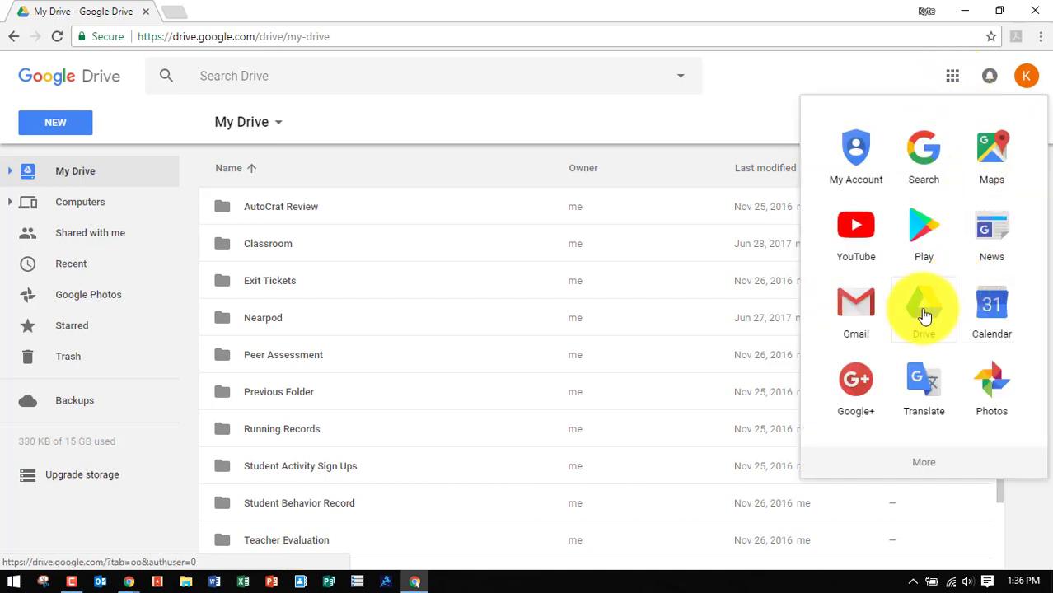
left_click(725, 79)
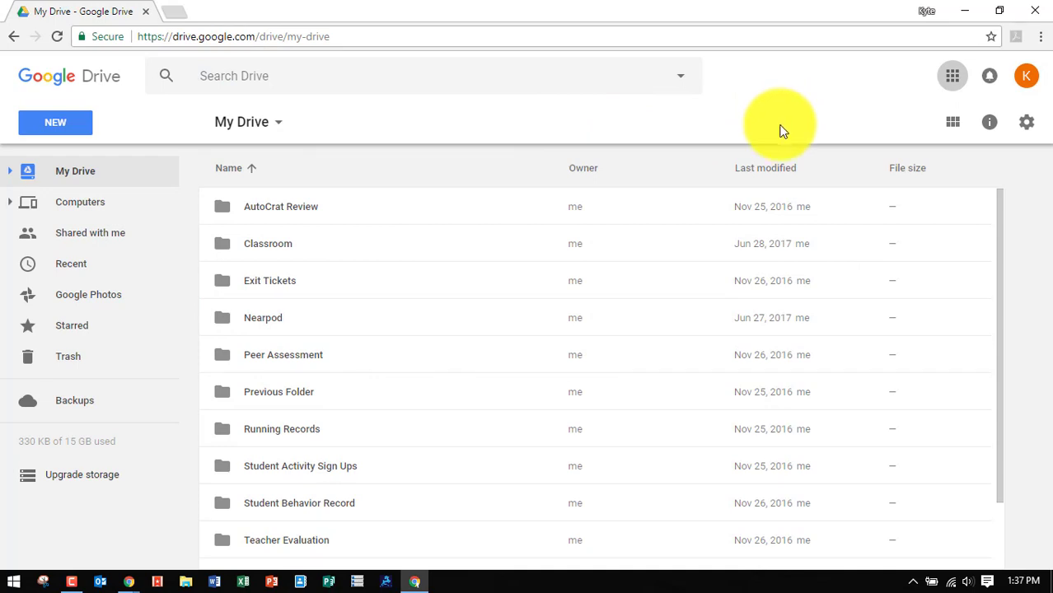
Create a new folder named "T-STEM Artifacts" in My Drive.
left_click(80, 140)
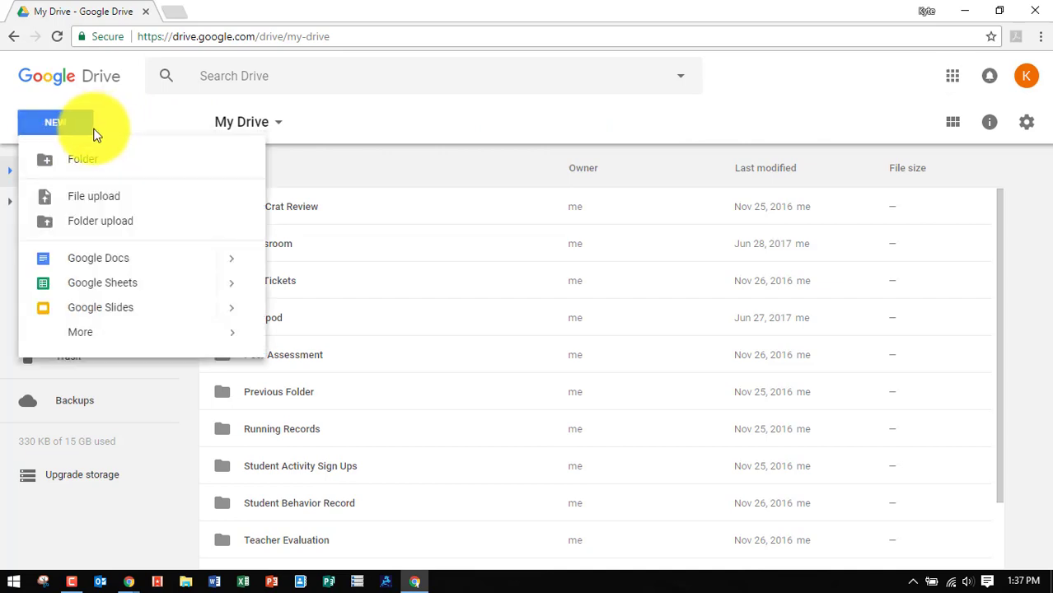
left_click(109, 171)
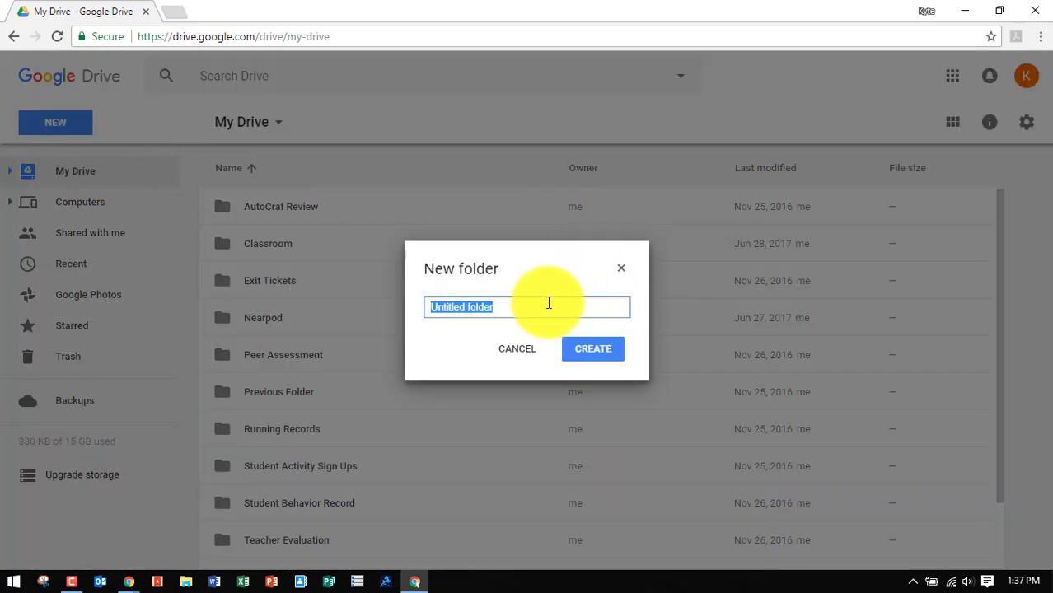
type("T-STEM Artifa")
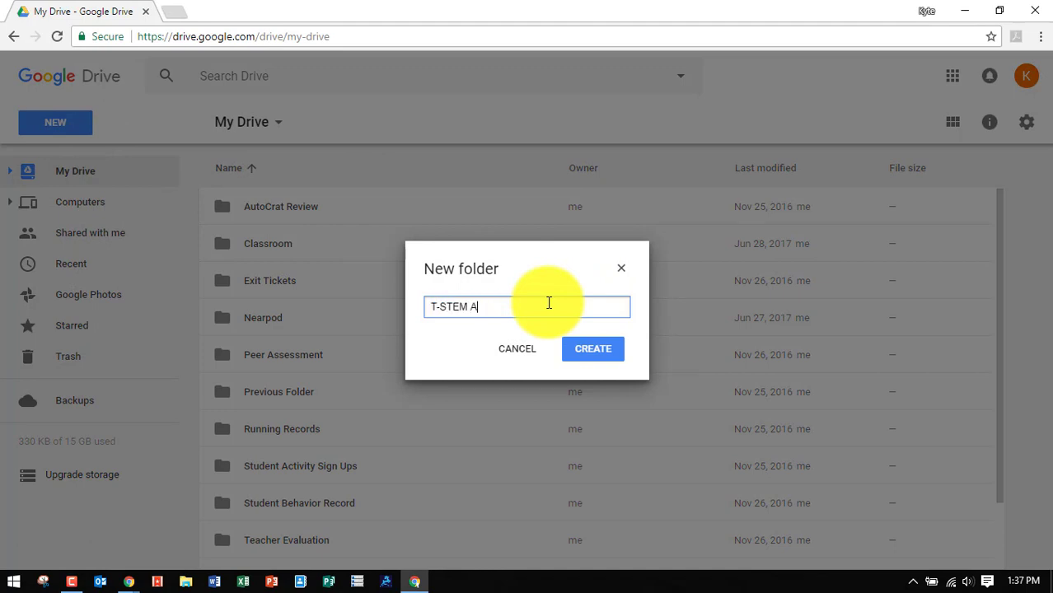
type("cts")
left_click(607, 353)
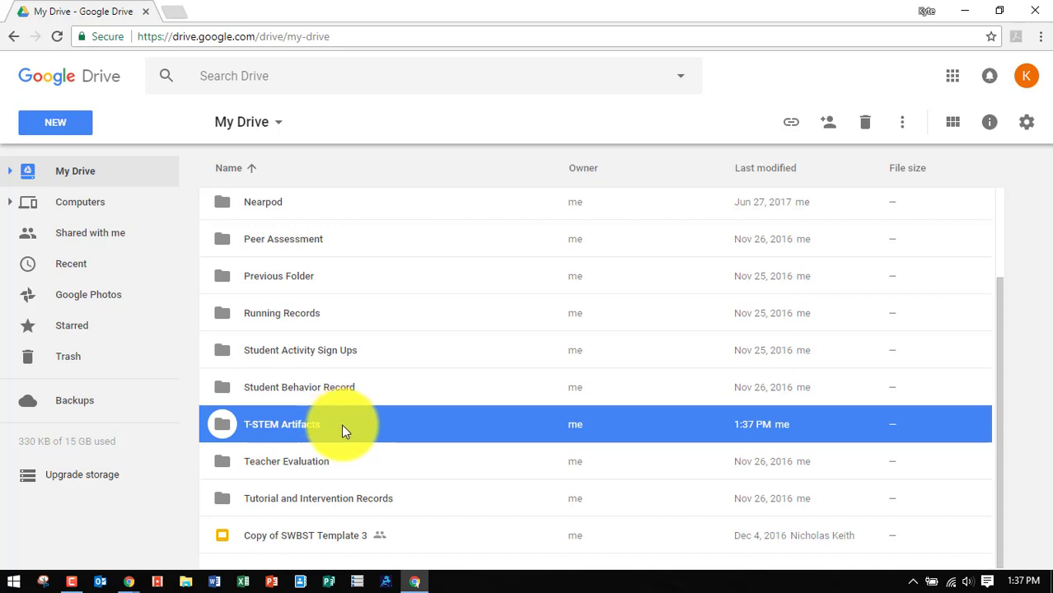
Address a share invitation for the T-STEM Artifacts folder to the collaborator, with the note "This is the folder we will use to collect our T-STEM artifacts!".
right_click(344, 431)
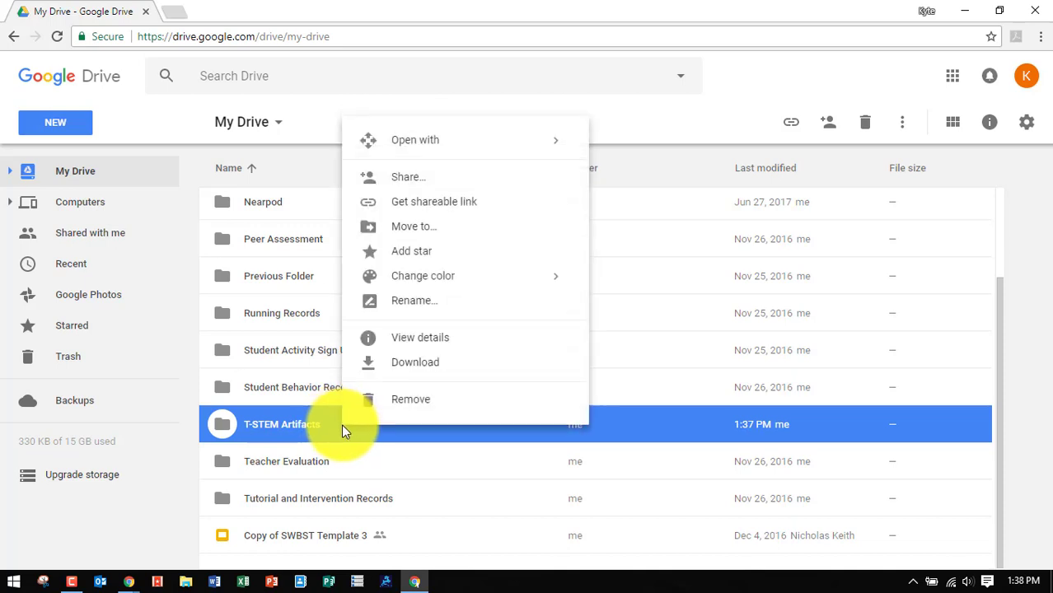
left_click(446, 183)
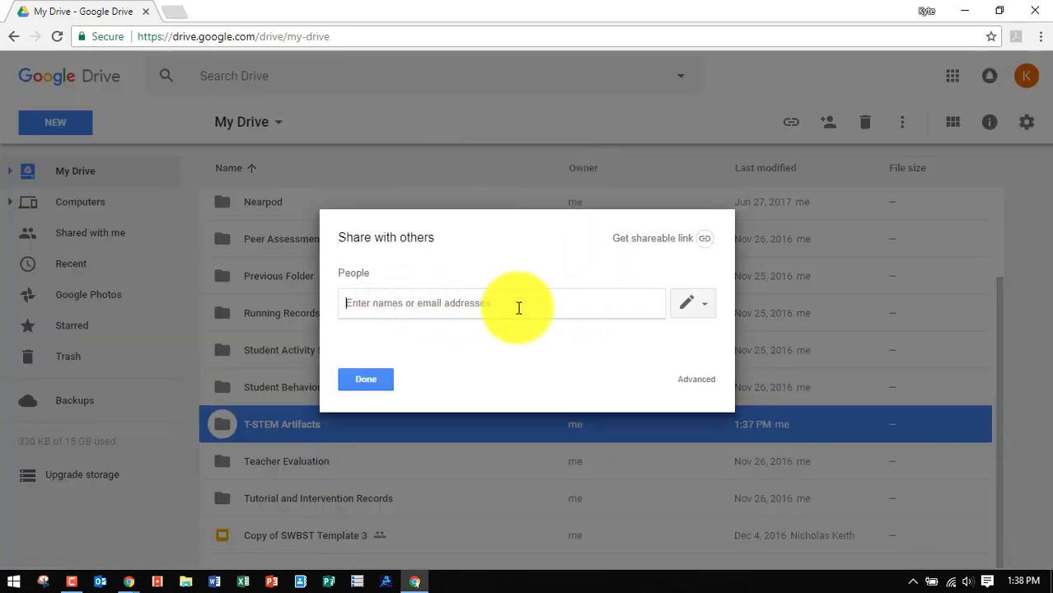
left_click(545, 308)
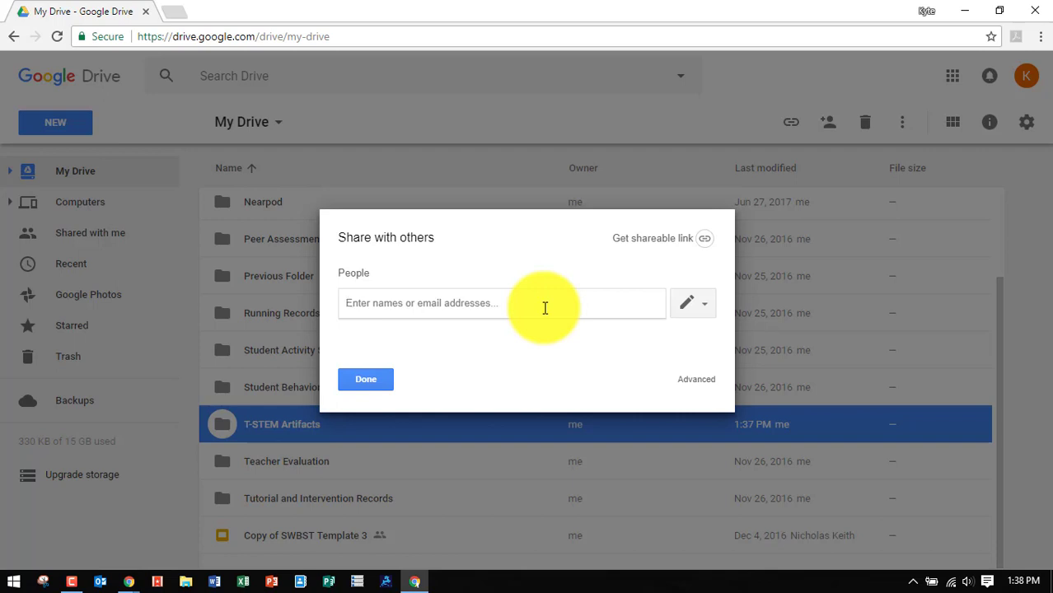
type("nic")
left_click(523, 377)
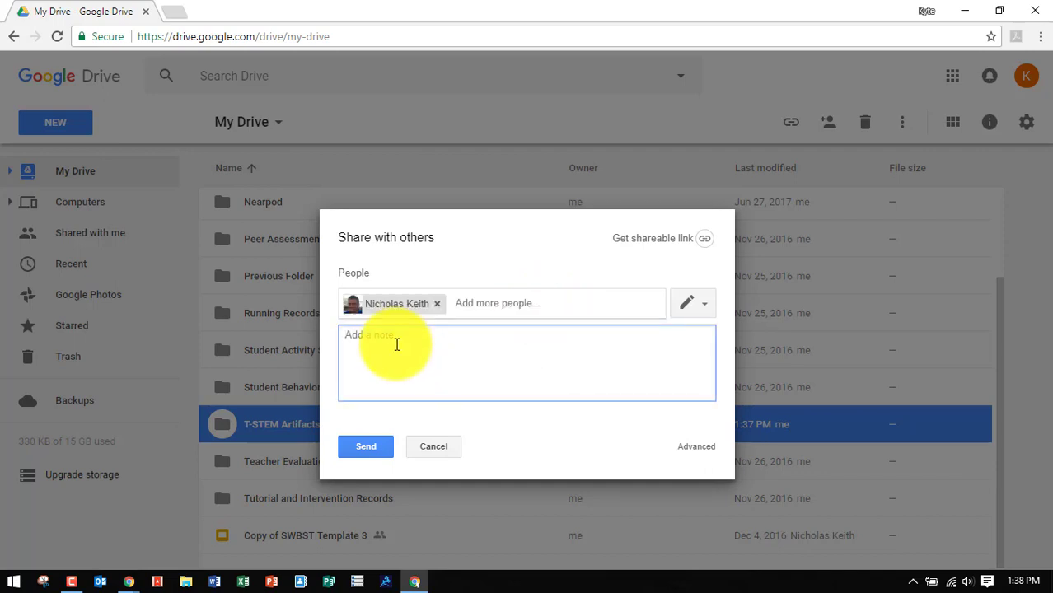
type("This is the folder we will use to collect our T-STEM artifacts!")
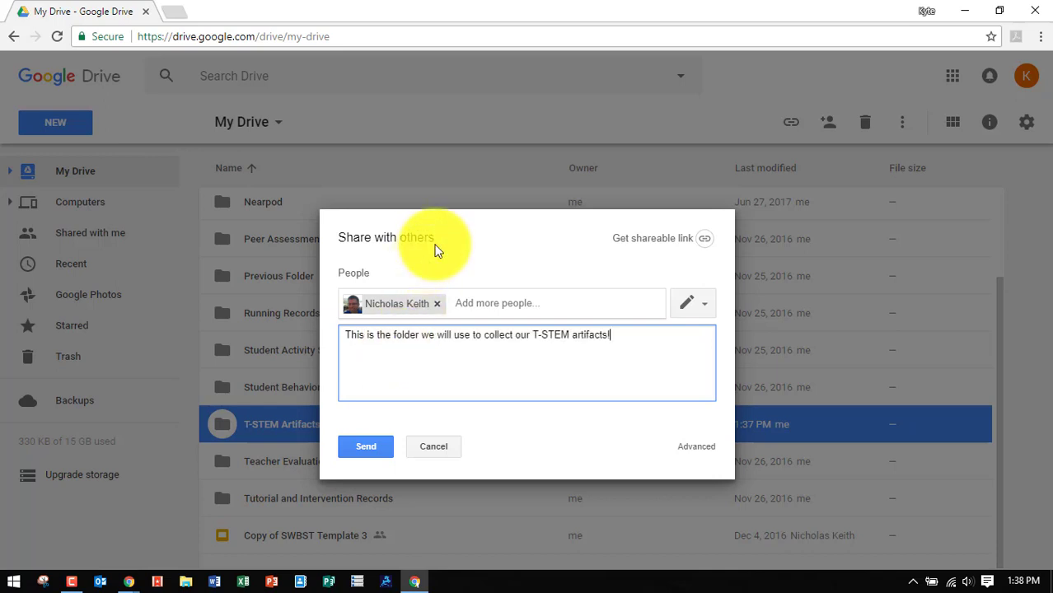
Give the collaborator "Can organize, add, & edit" permission and send the share invitation.
left_click(698, 306)
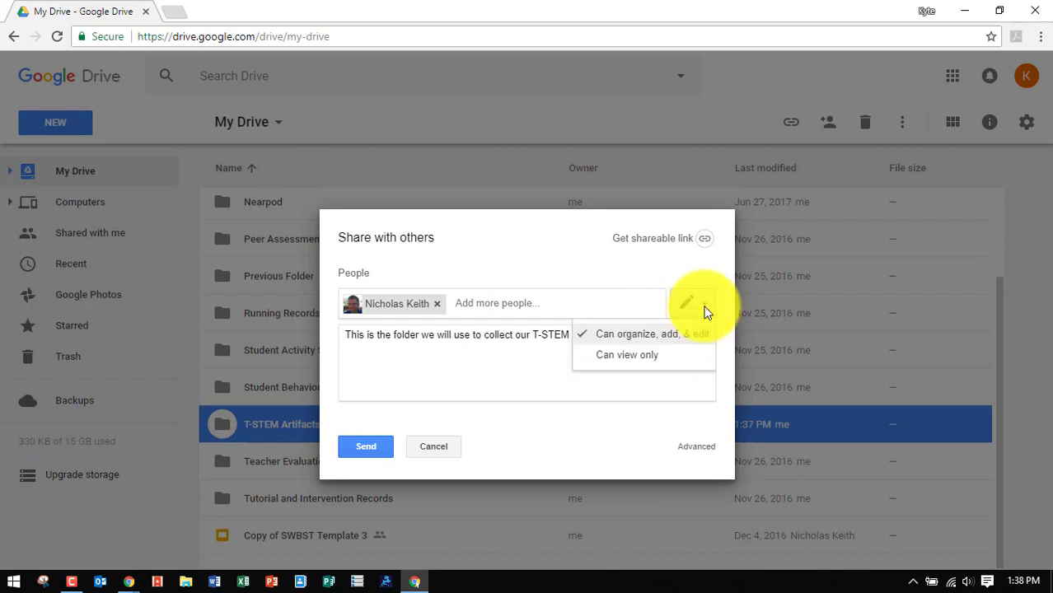
left_click(623, 340)
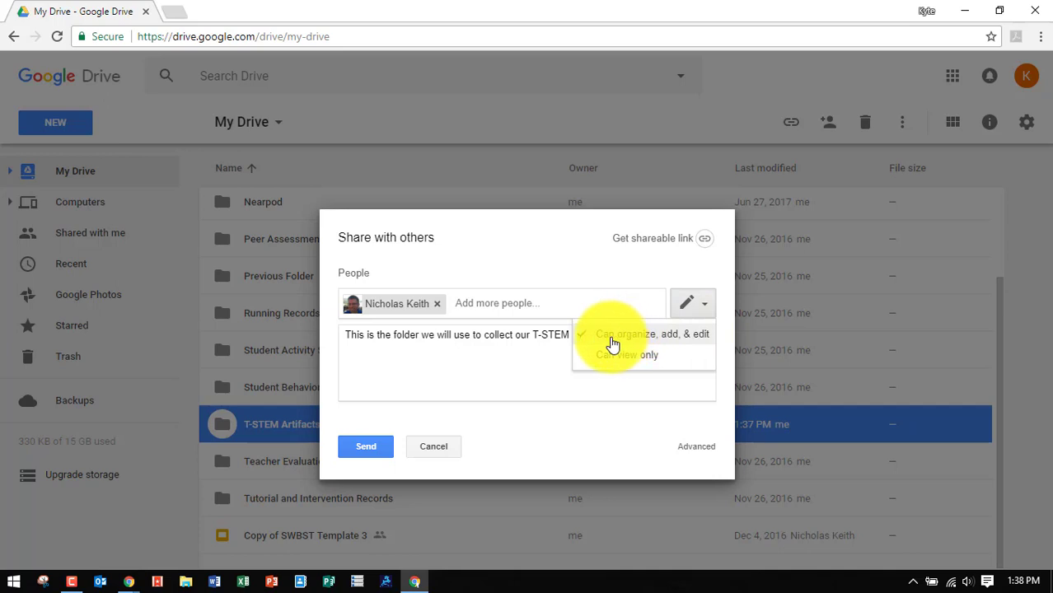
left_click(676, 338)
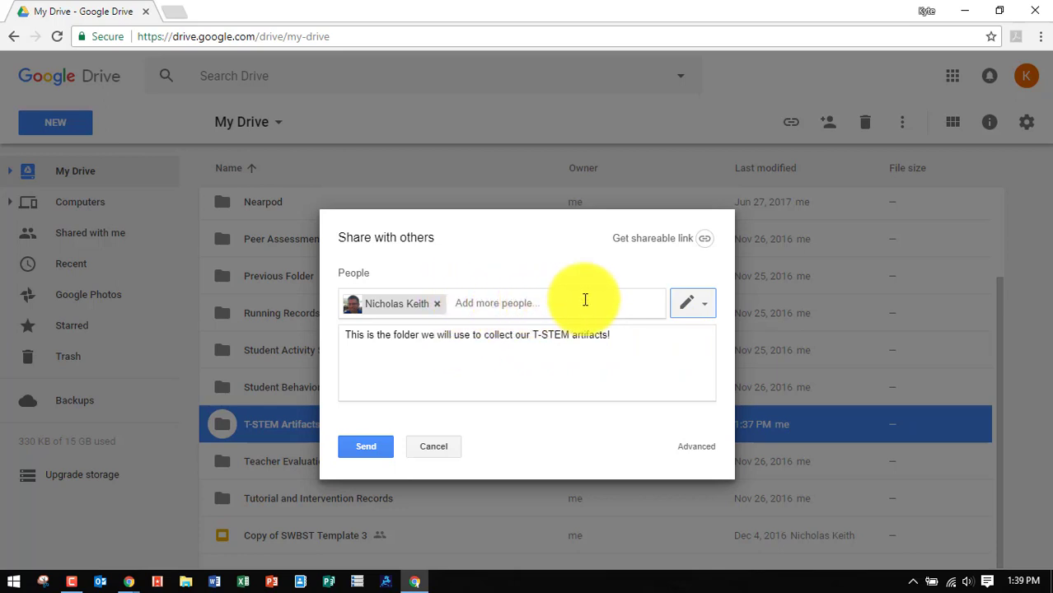
left_click(370, 450)
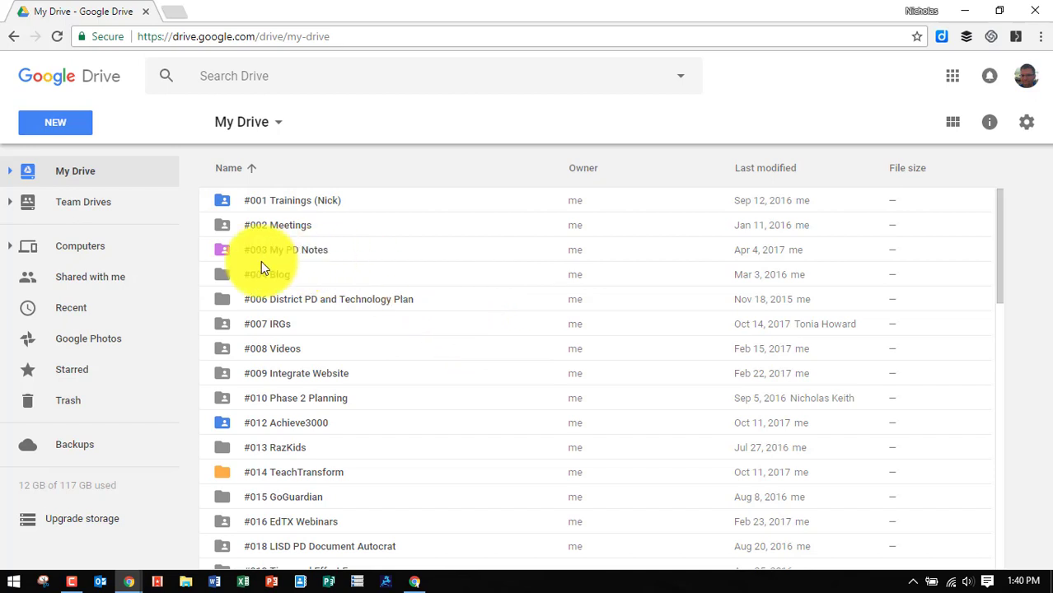
Add the T-STEM Artifacts folder from the files shared with this account to My Drive.
left_click(120, 287)
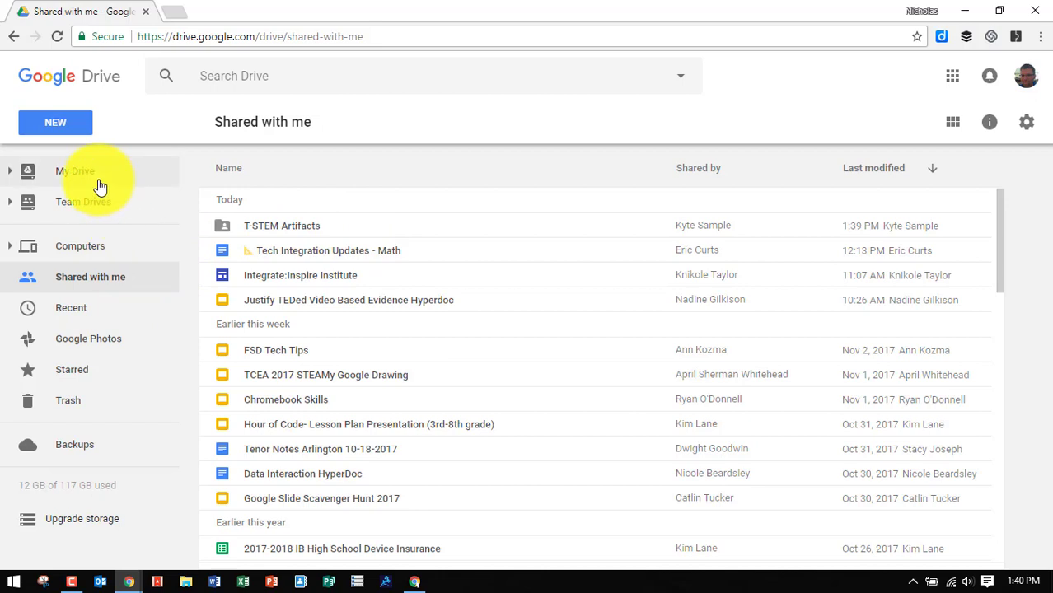
right_click(327, 235)
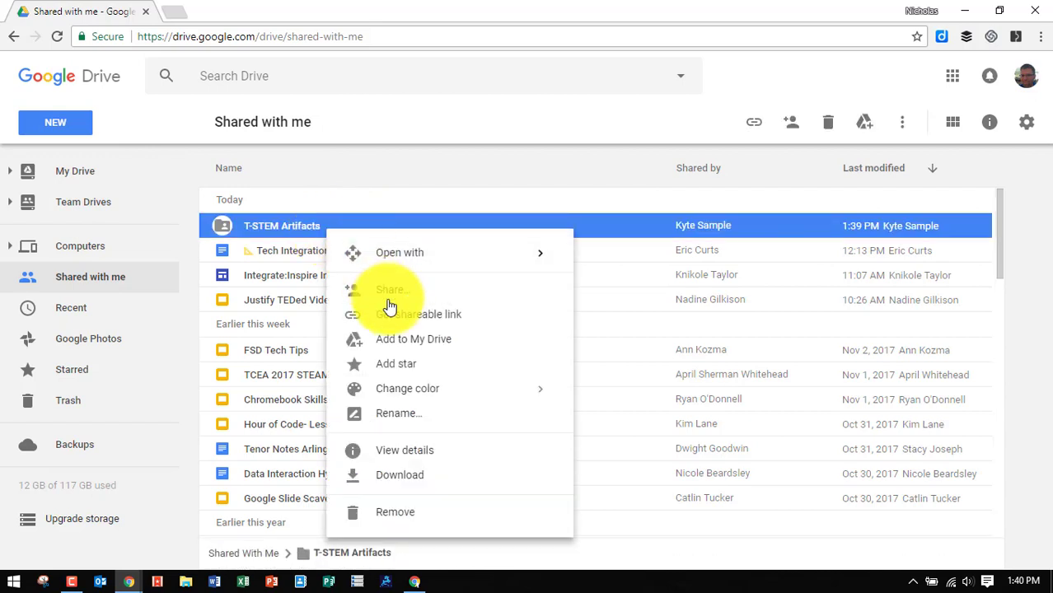
left_click(405, 349)
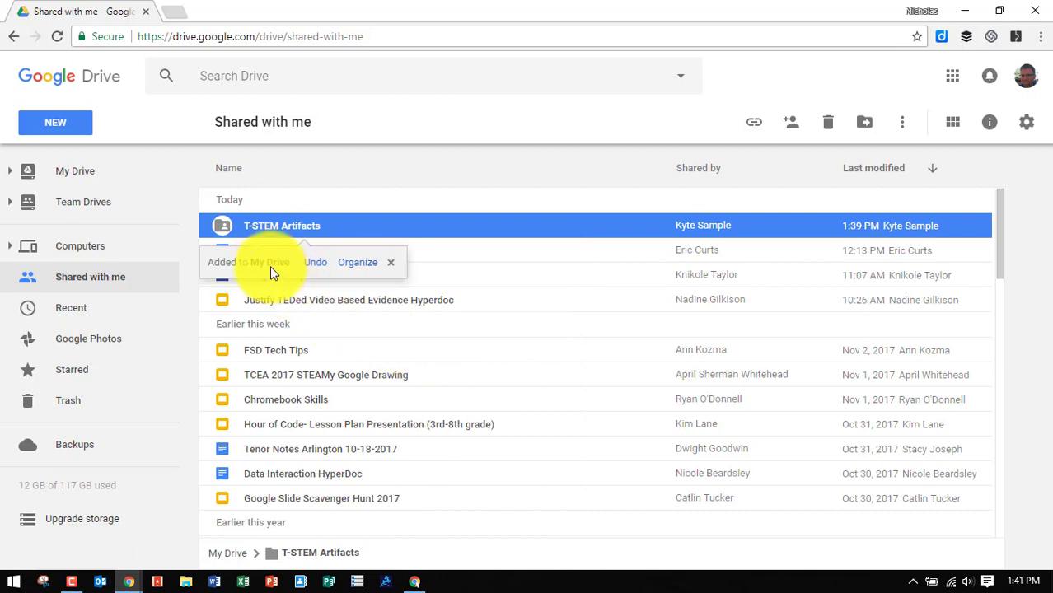
Find the T-STEM Artifacts folder in My Drive and open it.
left_click(86, 176)
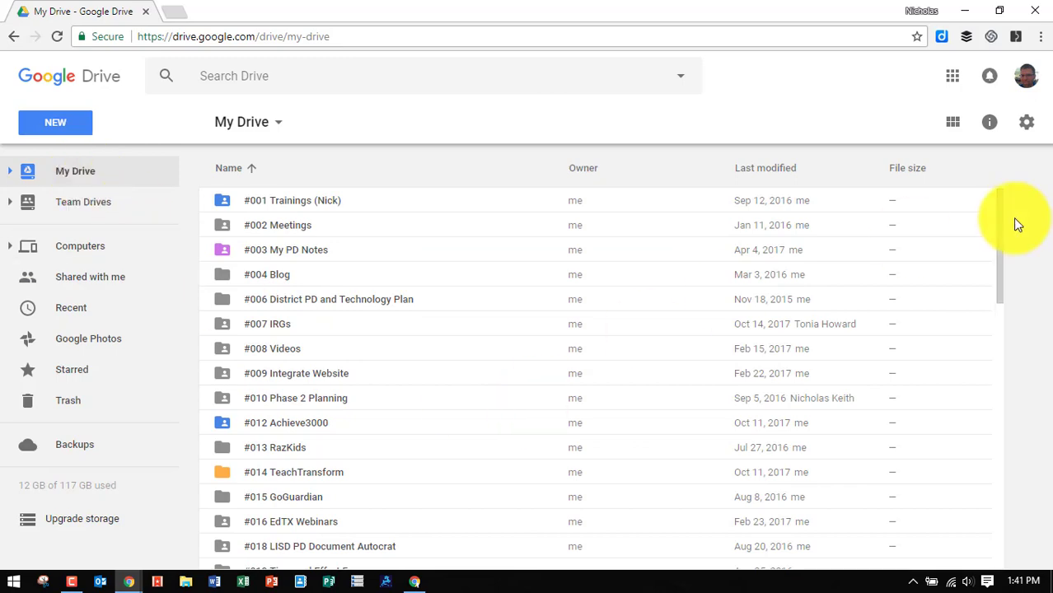
left_click_drag(998, 223, 1016, 486)
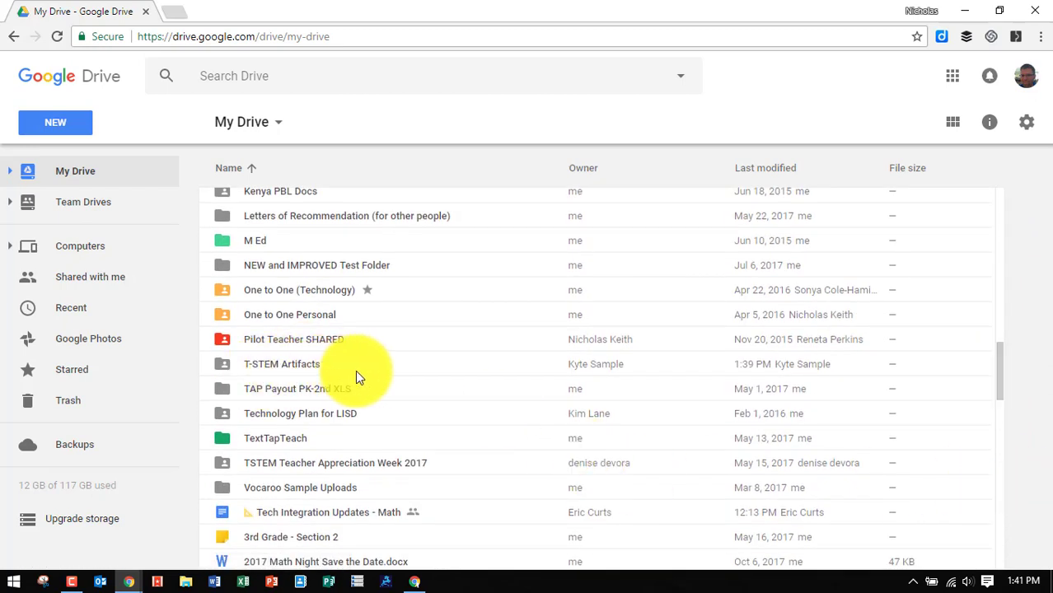
double_click(302, 370)
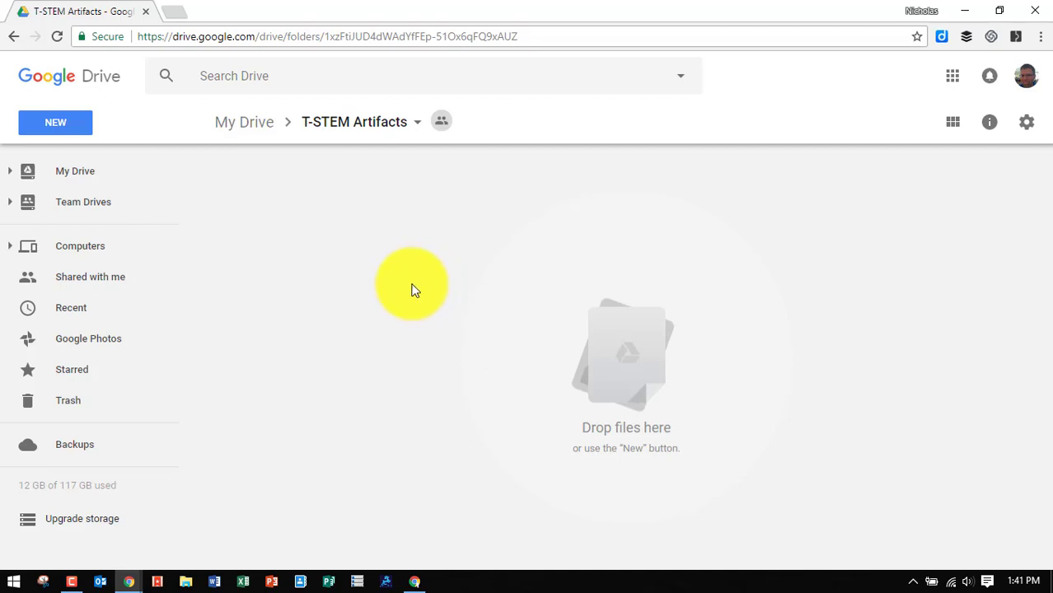
Upload the T-TESS_Rubric PDF from Downloads into the T-STEM Artifacts folder and dismiss the upload notice.
left_click(83, 129)
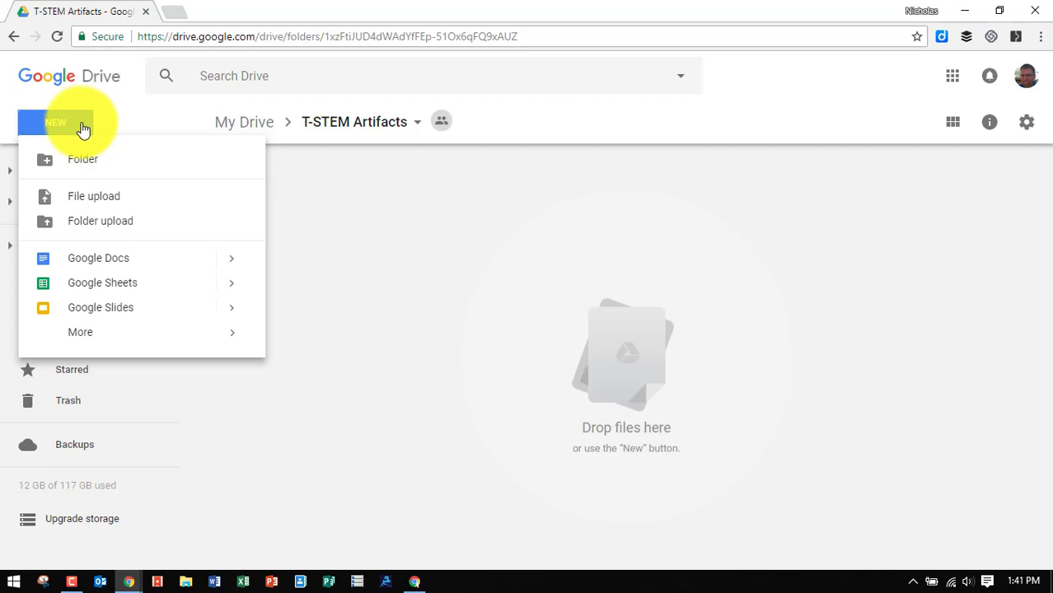
left_click(117, 203)
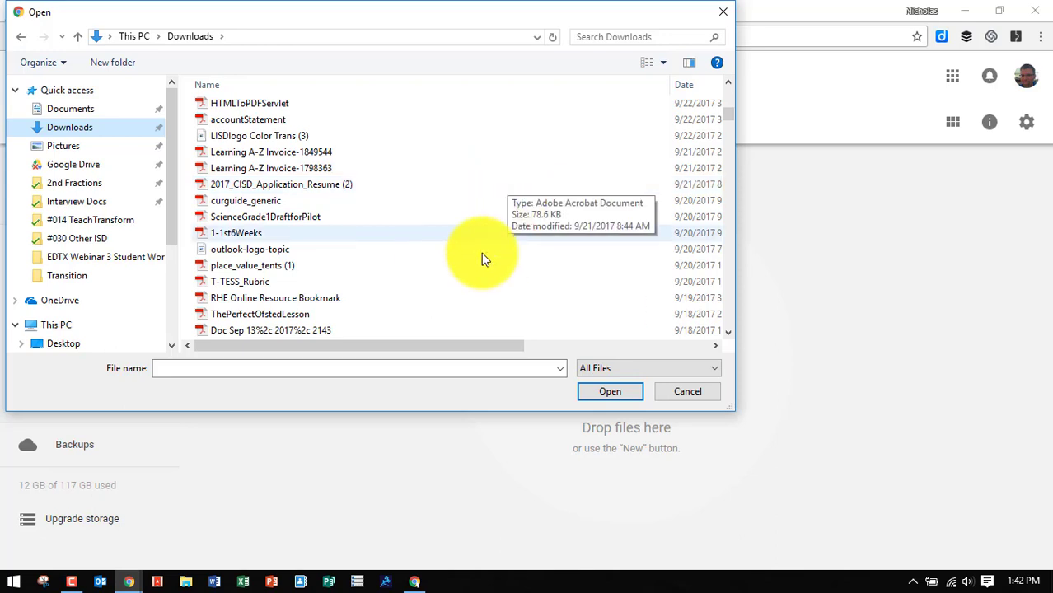
left_click(259, 288)
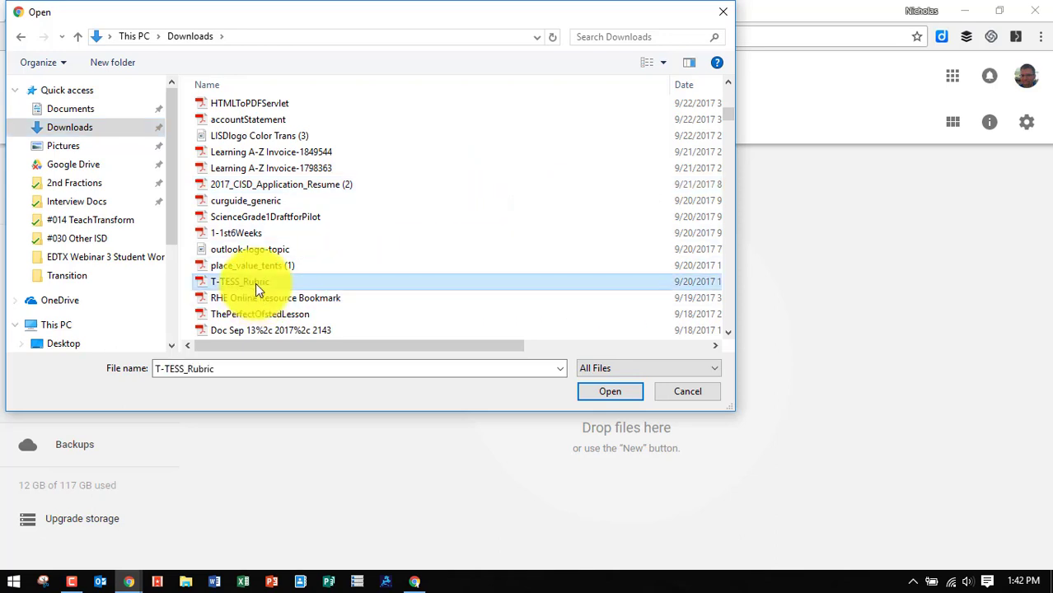
left_click(595, 394)
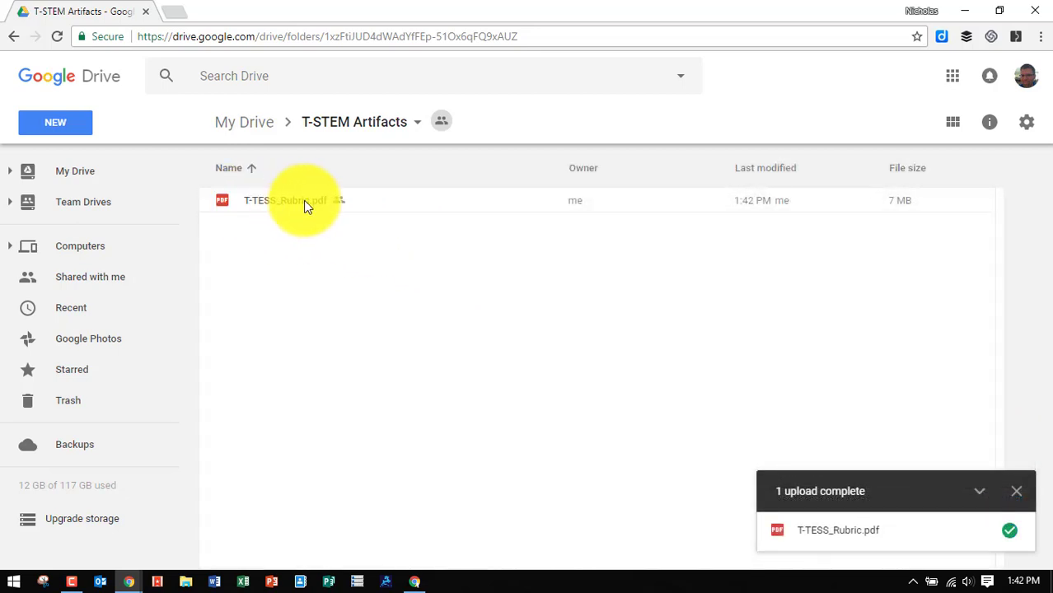
left_click(1018, 493)
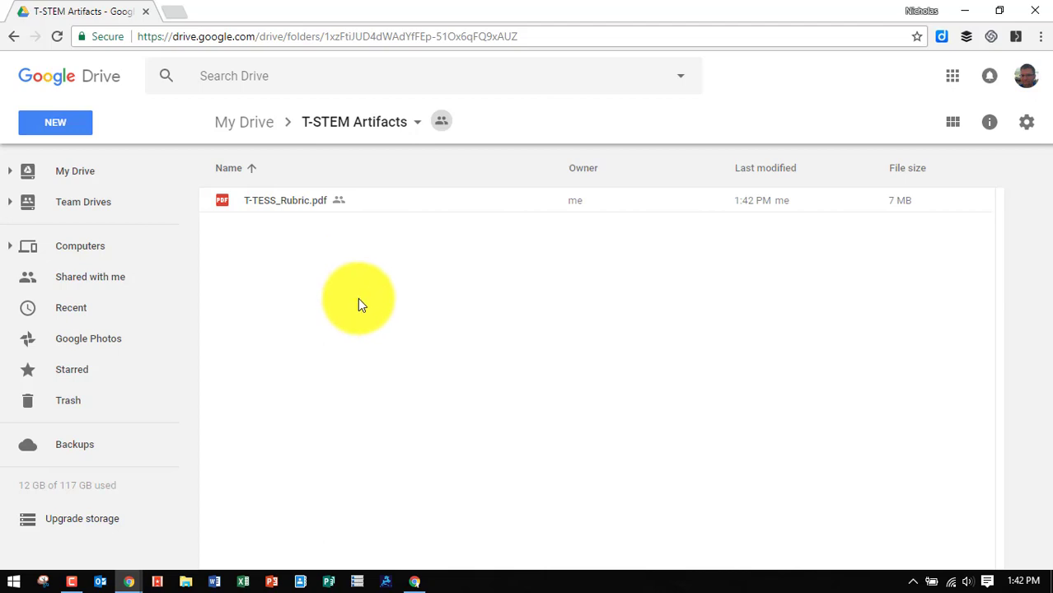
Create a subfolder named Elementary Campus inside the T-STEM Artifacts folder.
left_click(61, 130)
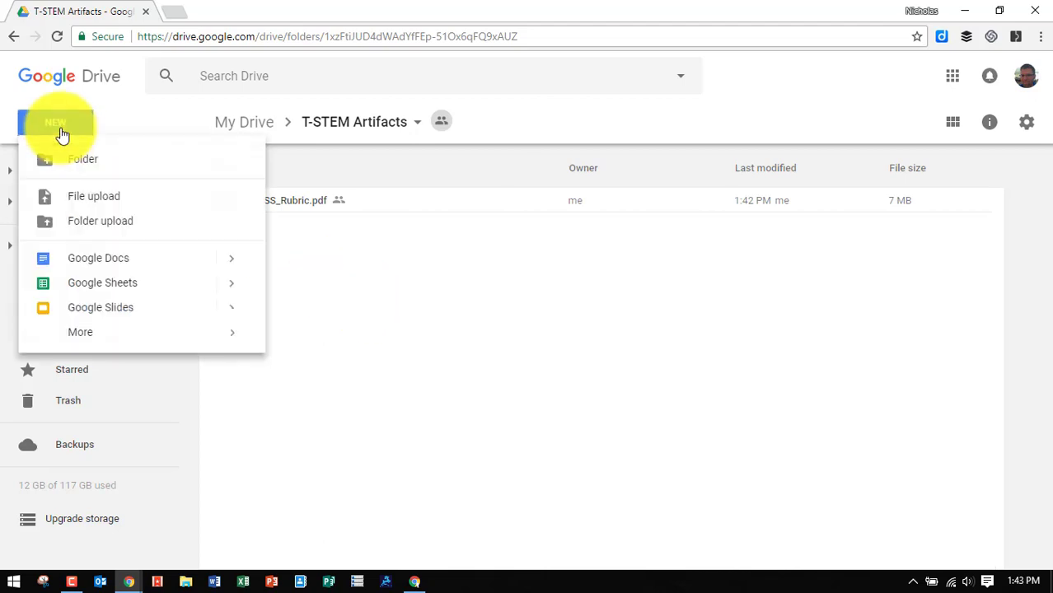
left_click(71, 162)
type("Elementary Campus")
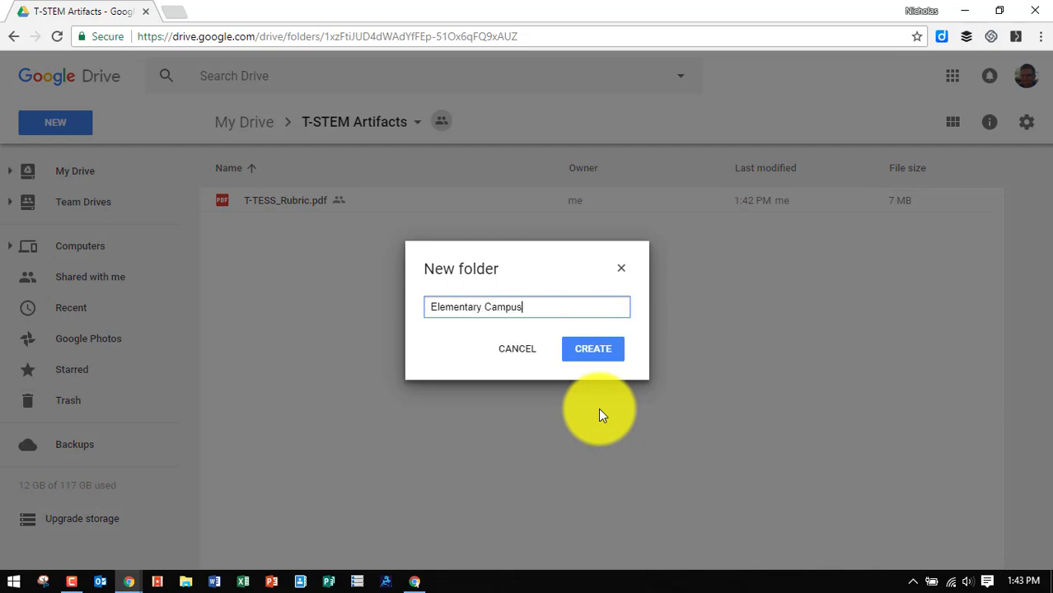
key("Return")
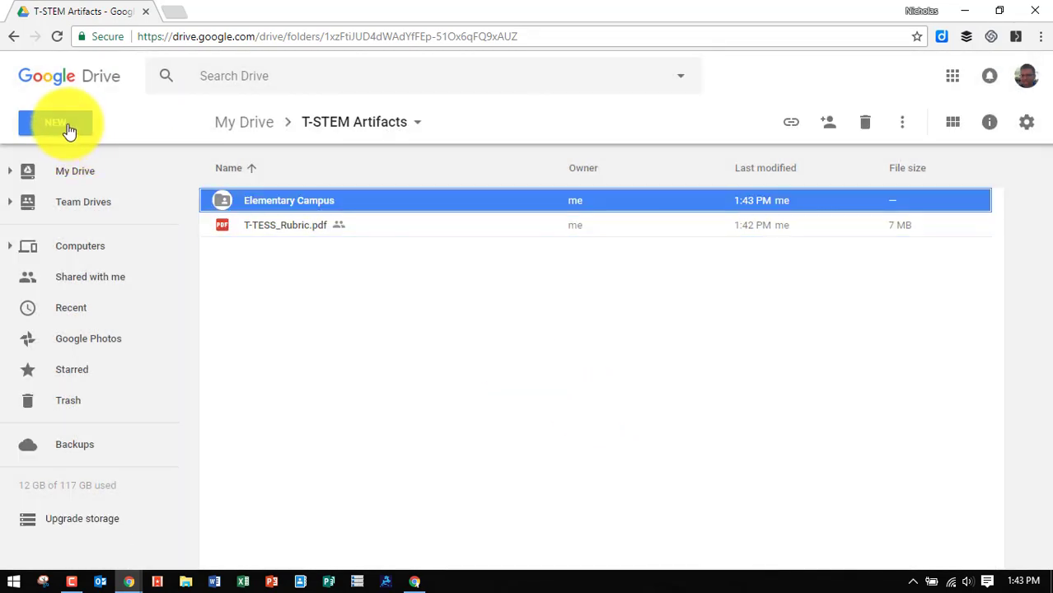
Create a second subfolder named Middle School Campus inside T-STEM Artifacts and clear the selection.
left_click(70, 132)
left_click(78, 159)
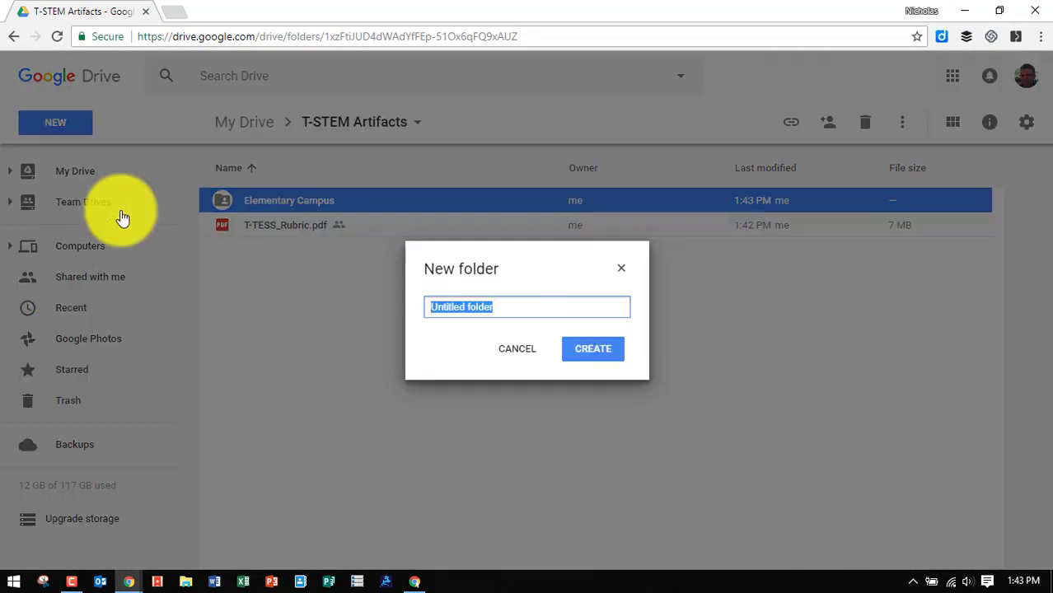
type("Middle School Campus")
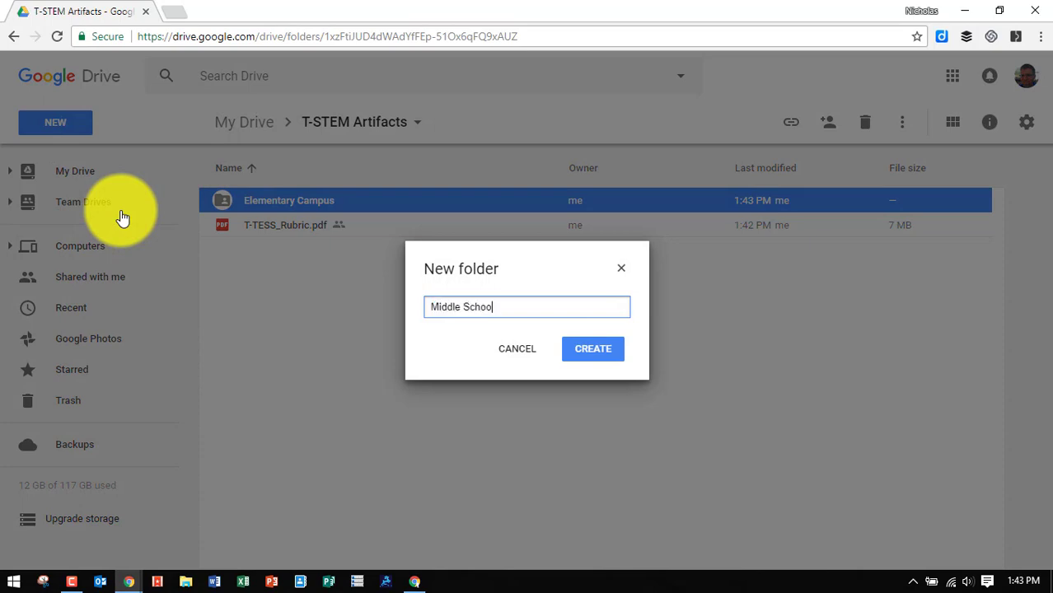
key("Return")
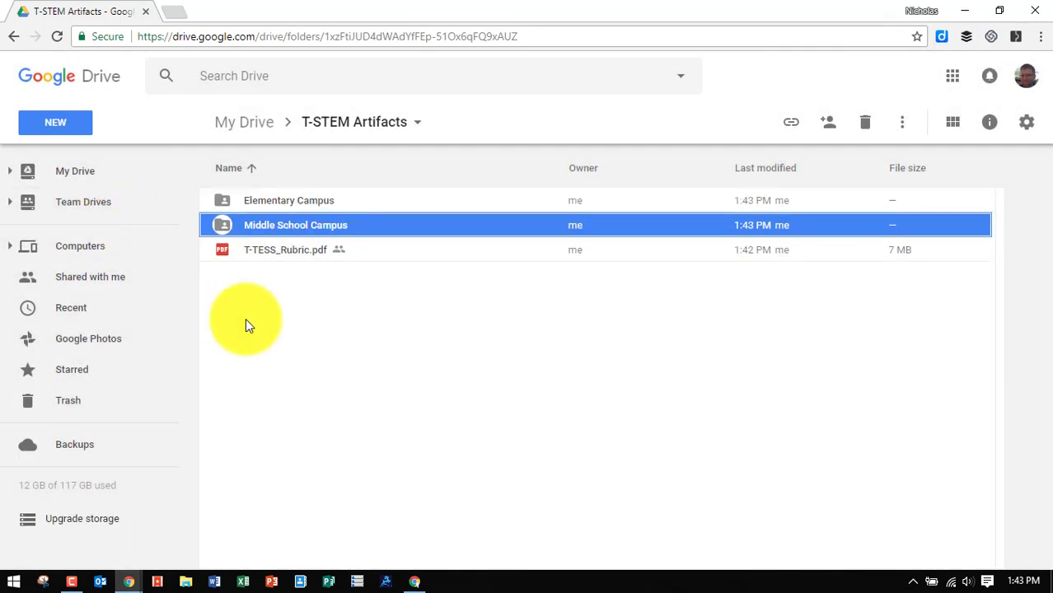
left_click(245, 320)
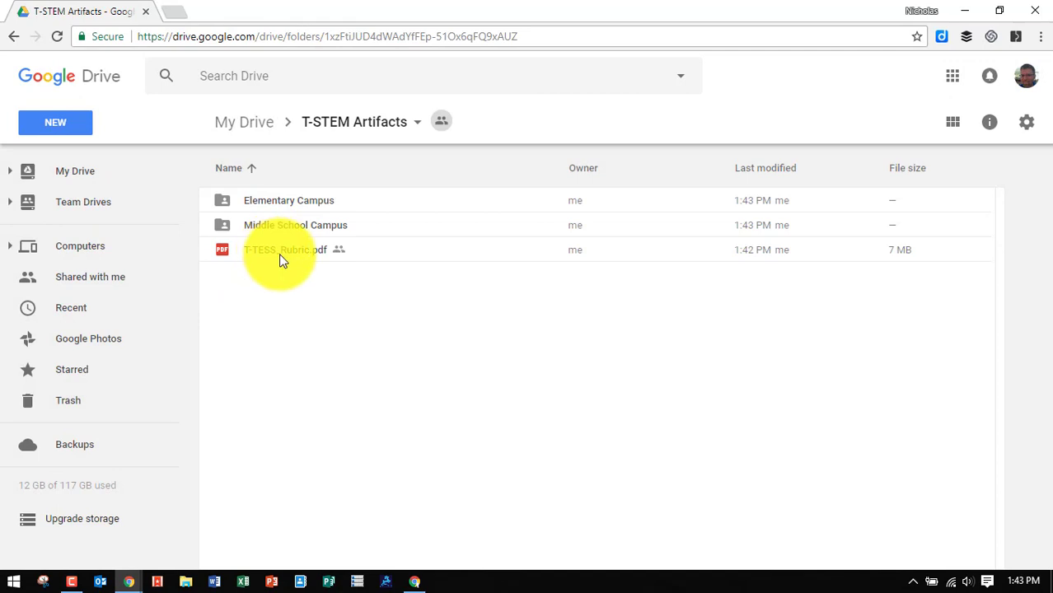
Move T-TESS_Rubric.pdf into the Elementary Campus folder, check that folder's contents, and return to T-STEM Artifacts.
left_click_drag(279, 254, 309, 206)
left_click(725, 372)
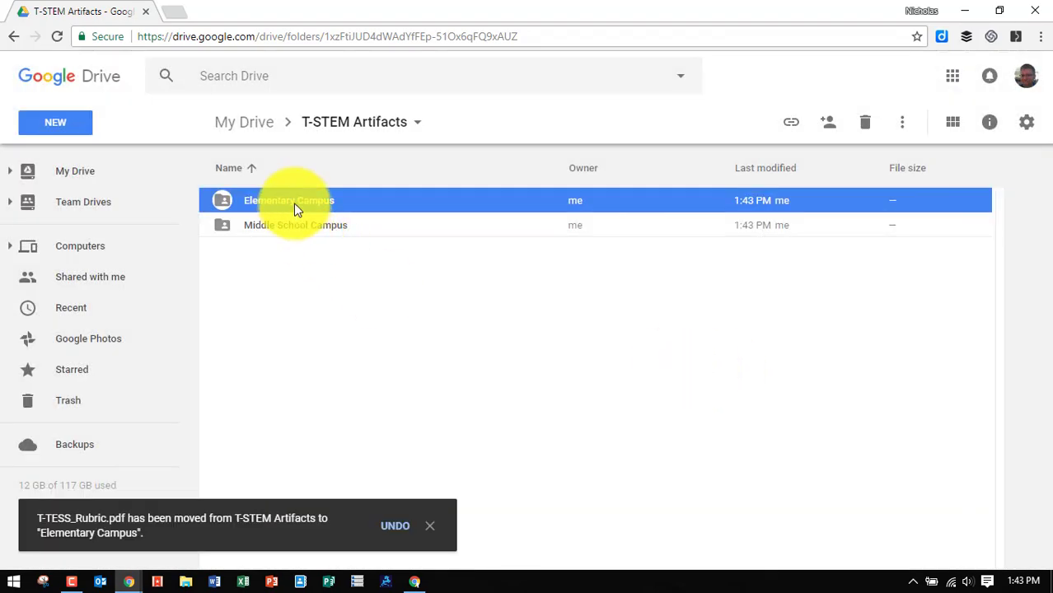
double_click(259, 208)
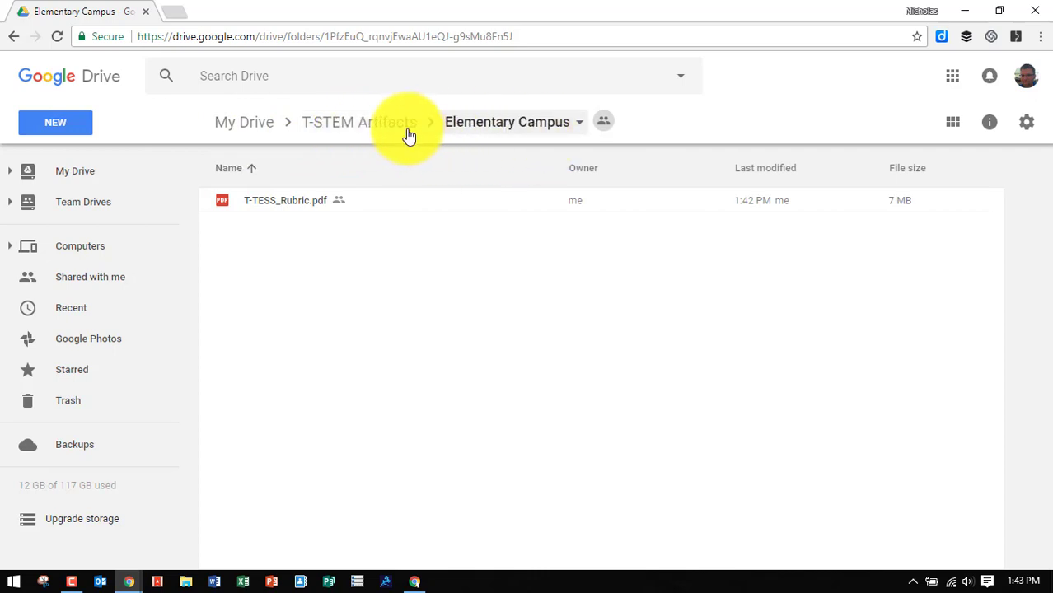
left_click(347, 139)
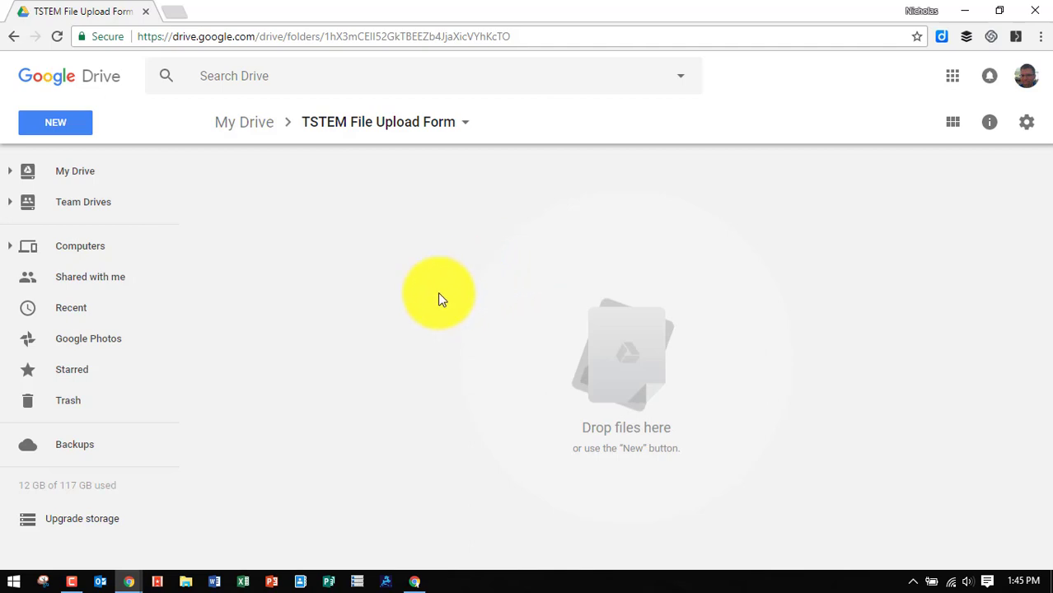
Create a new blank Google Form in the TSTEM File Upload Form folder.
left_click(71, 130)
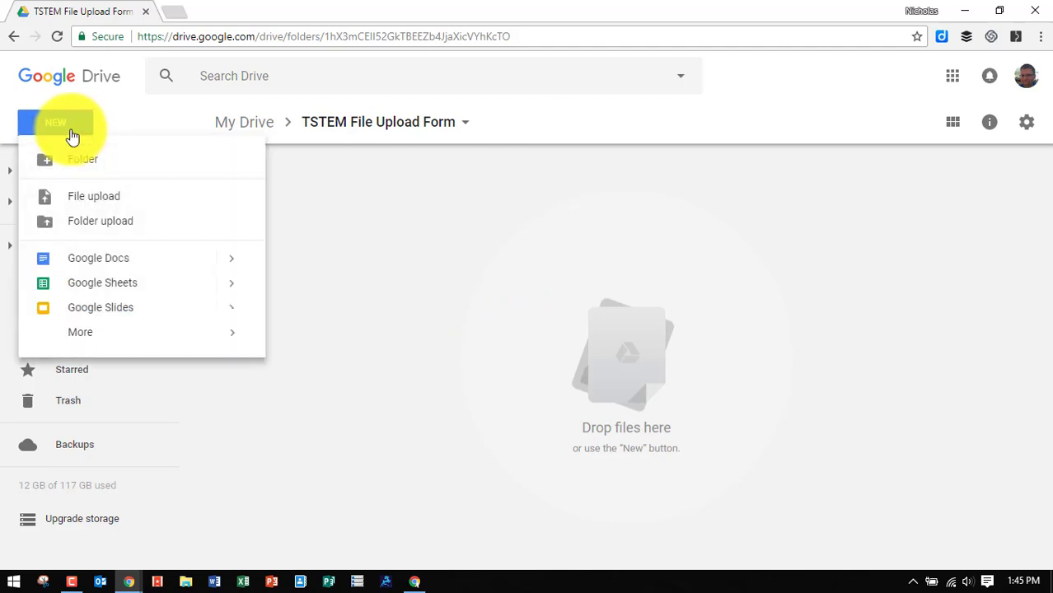
mouse_move(105, 345)
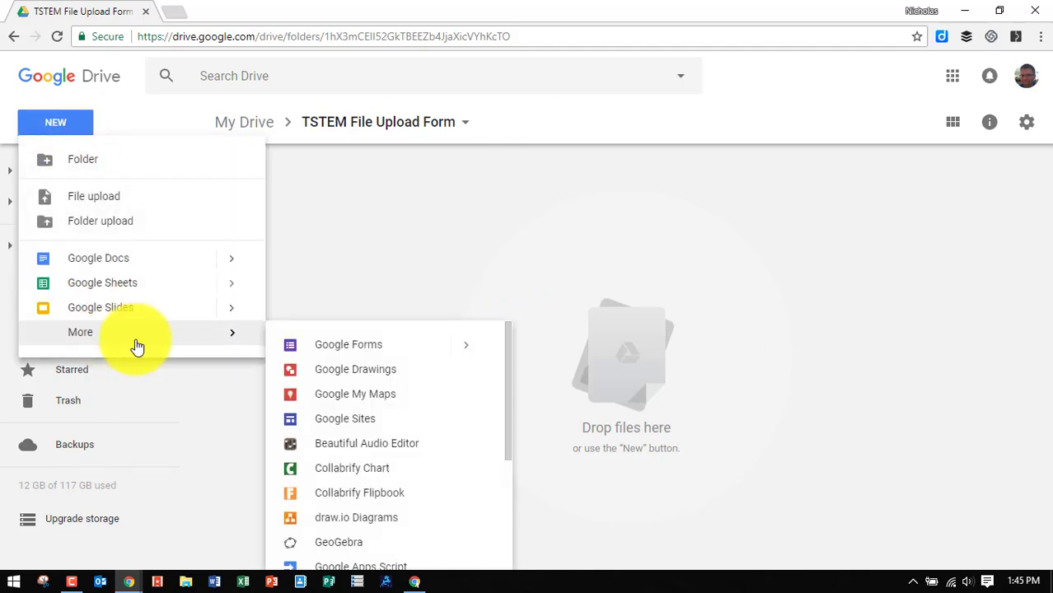
left_click(352, 346)
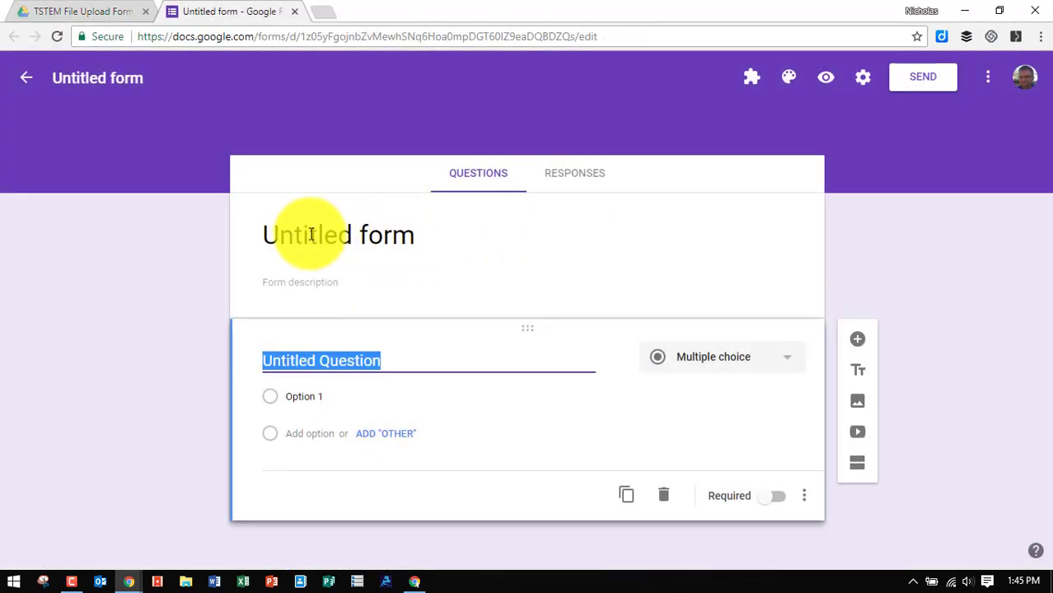
Title the form "TSTEM Artifact Upload" and give the form file the same name.
left_click(278, 235)
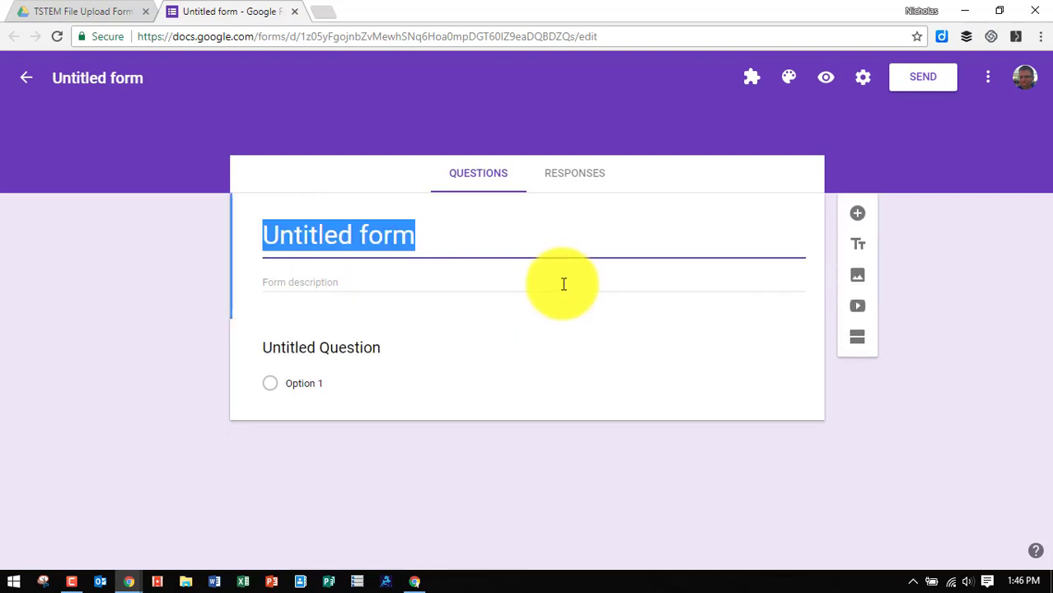
type("TSTEM Artifact Upload")
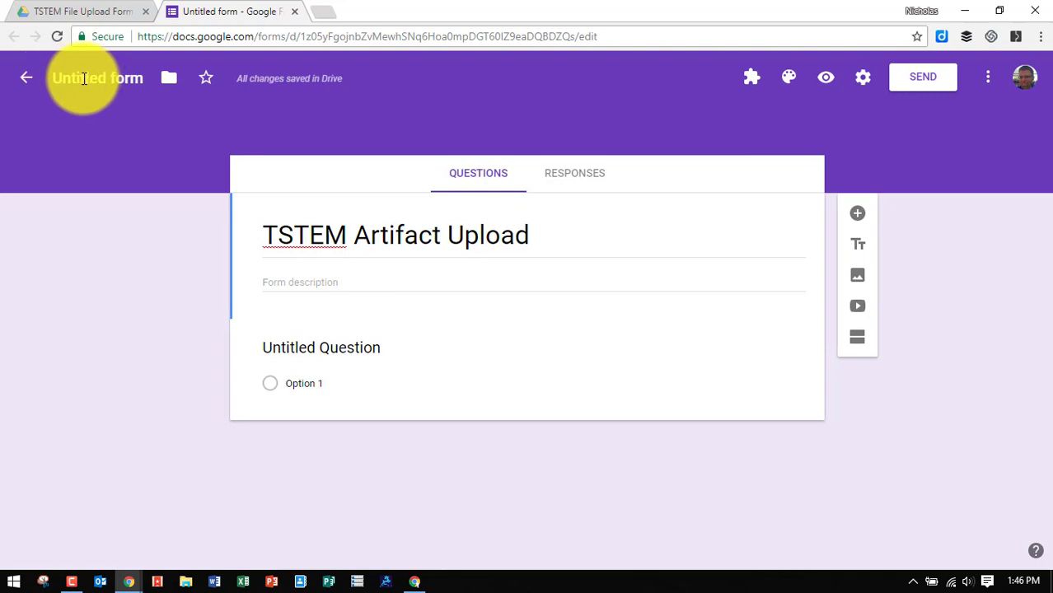
left_click(118, 79)
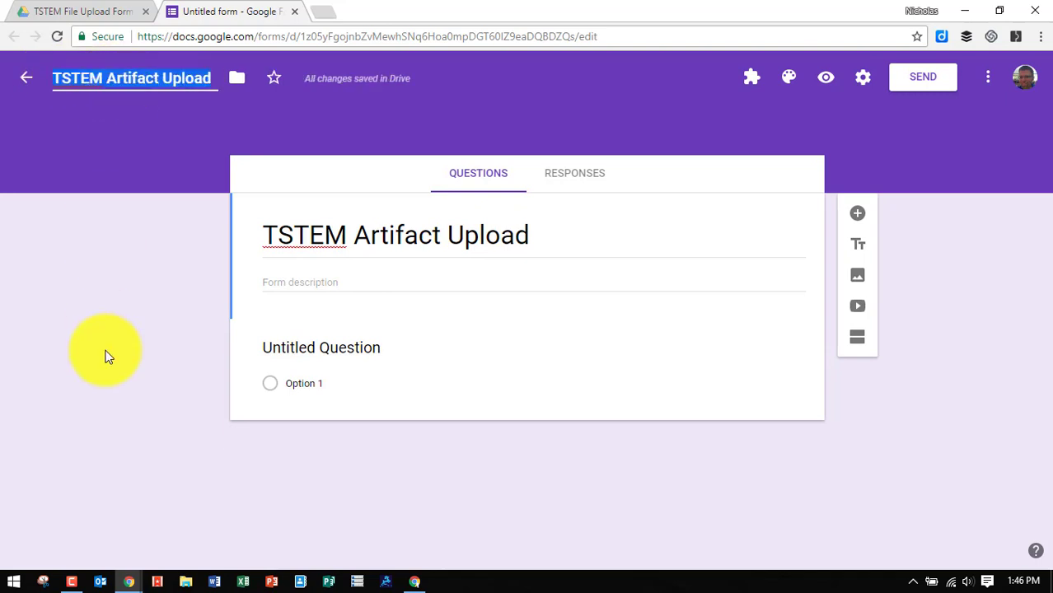
left_click(106, 357)
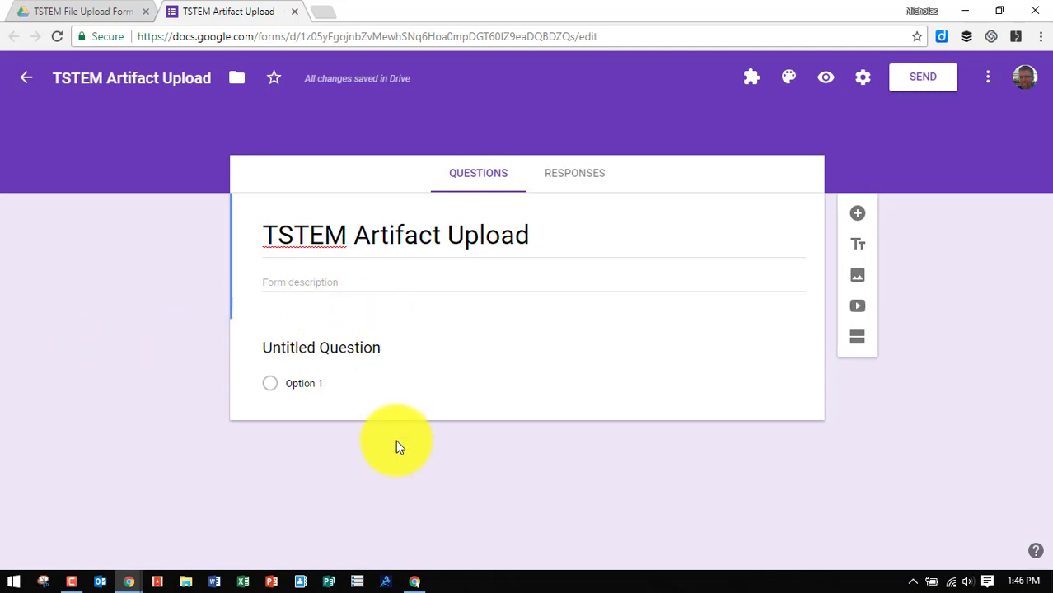
Turn the untitled first question into a required short-answer question titled "Name".
left_click(342, 348)
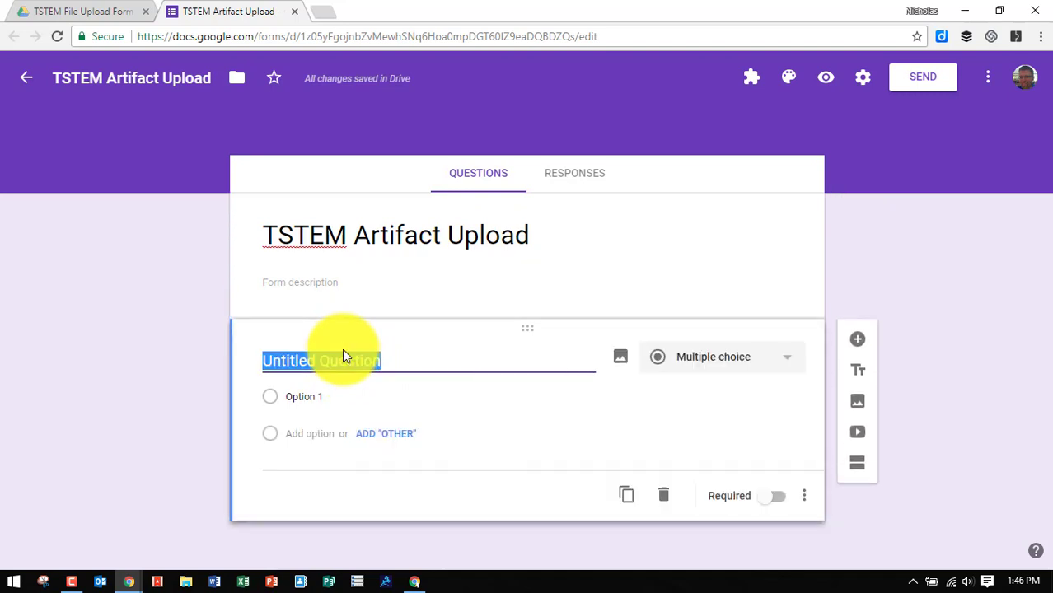
type("Name")
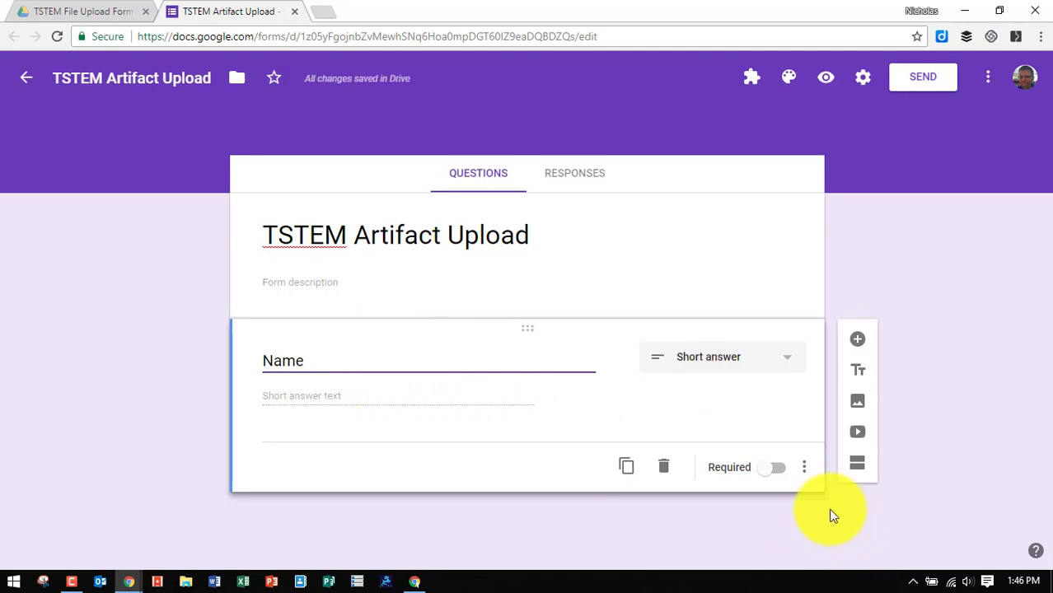
left_click(775, 469)
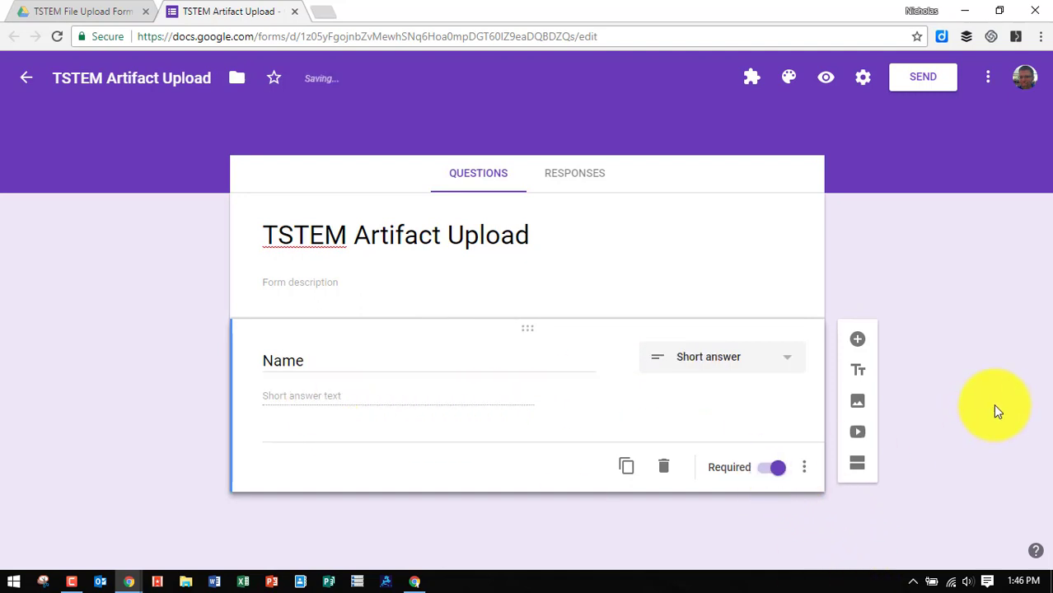
Add a multiple-choice question titled "Campus" below the Name question.
left_click(857, 338)
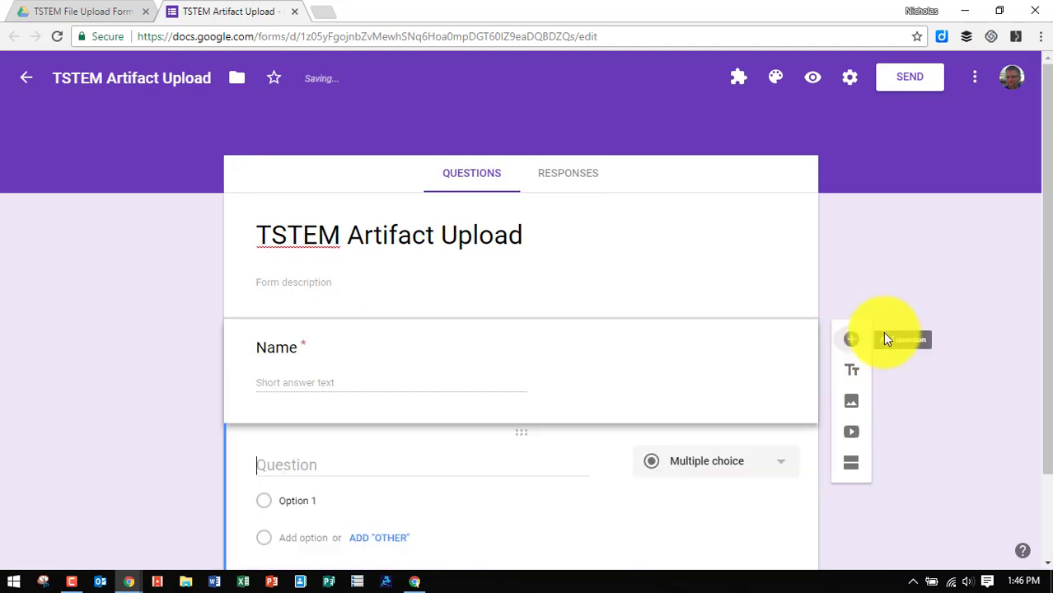
type("C")
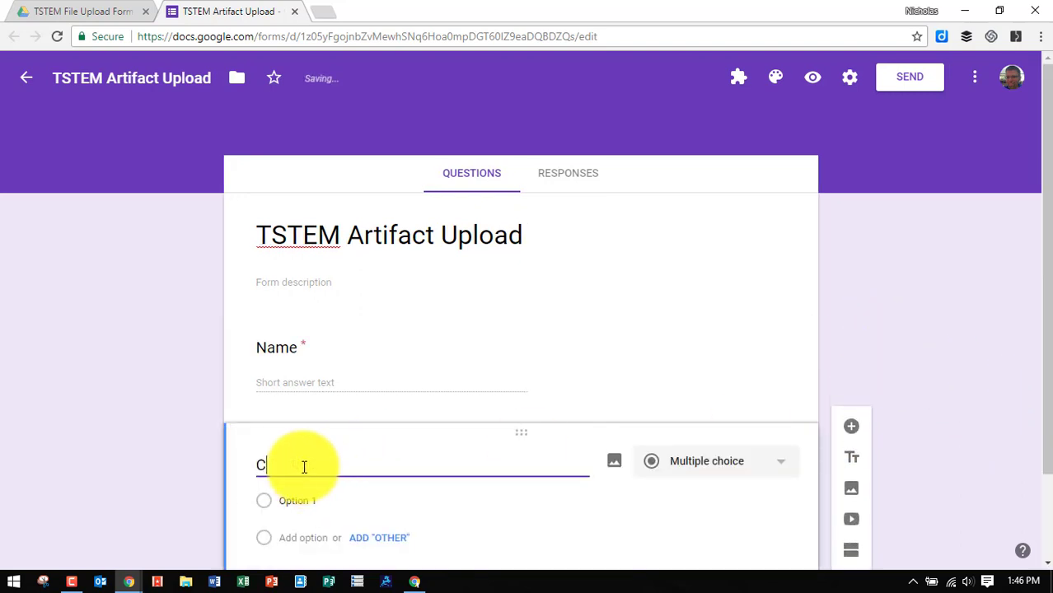
type("ampus")
scroll(954, 401, "down", 1)
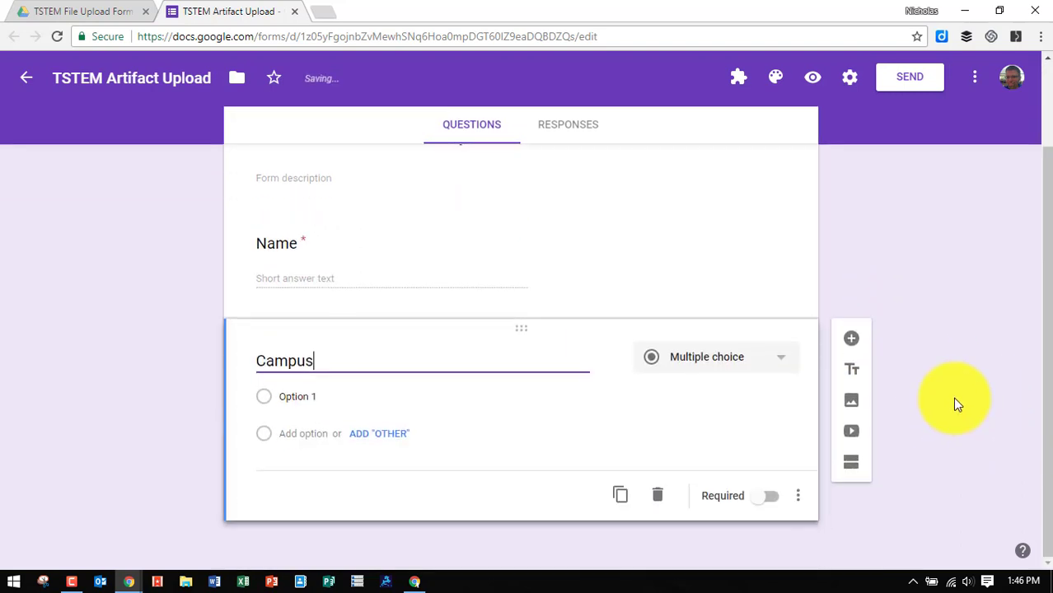
Give the Campus question the options Elementary Campus, Middle School Campus and High School Campus, and make it required.
left_click(299, 398)
type("Elementary Campus")
key("Return")
type("Middle School Campus")
key("Return")
type("High School Campus")
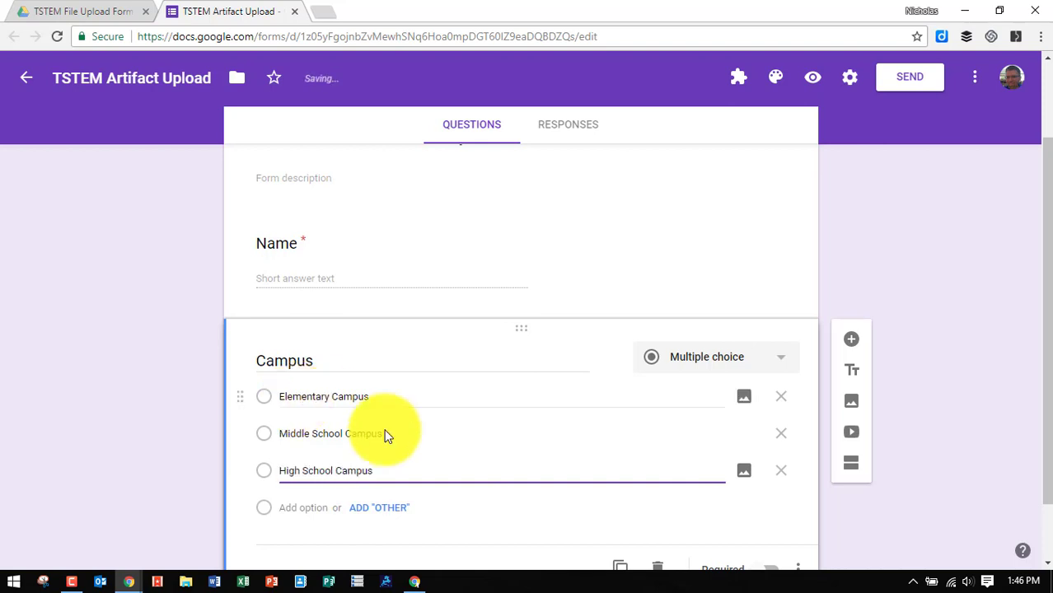
left_click(918, 402)
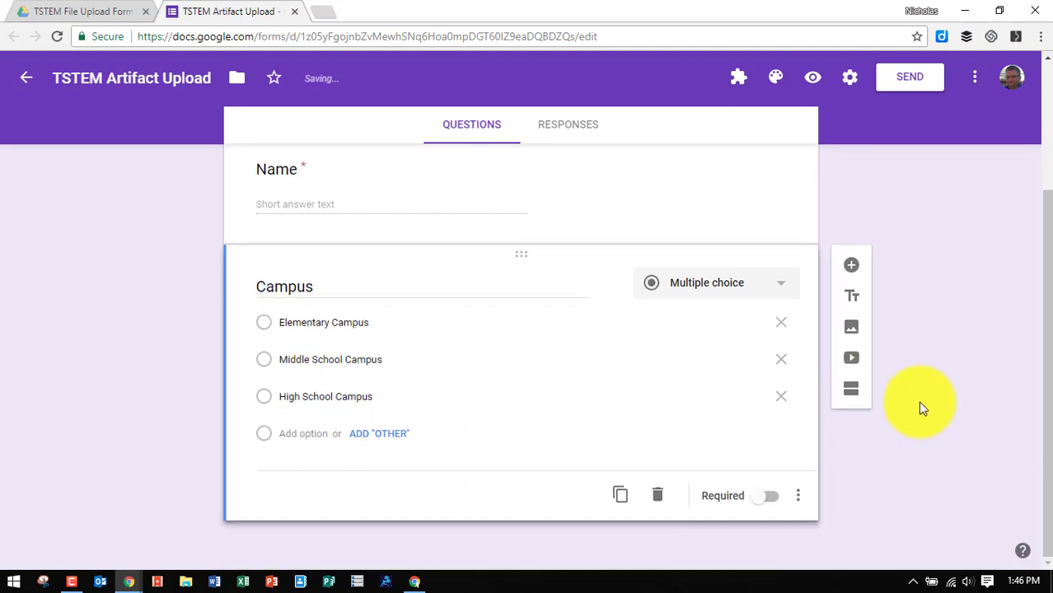
left_click(764, 502)
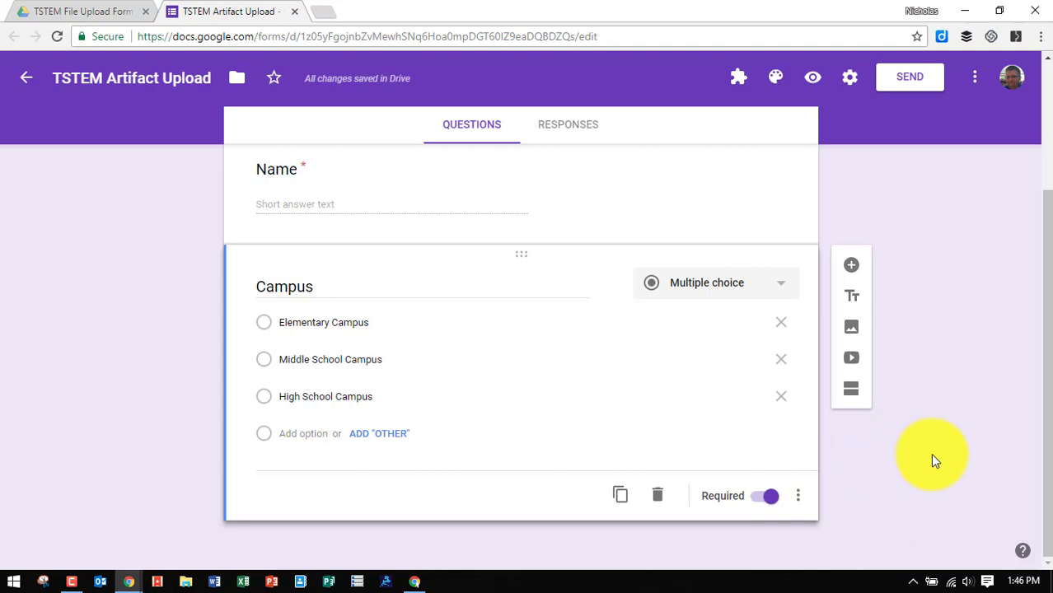
Add a file upload question titled "Upload artifact here" and allow respondents to upload files to Drive.
left_click(854, 275)
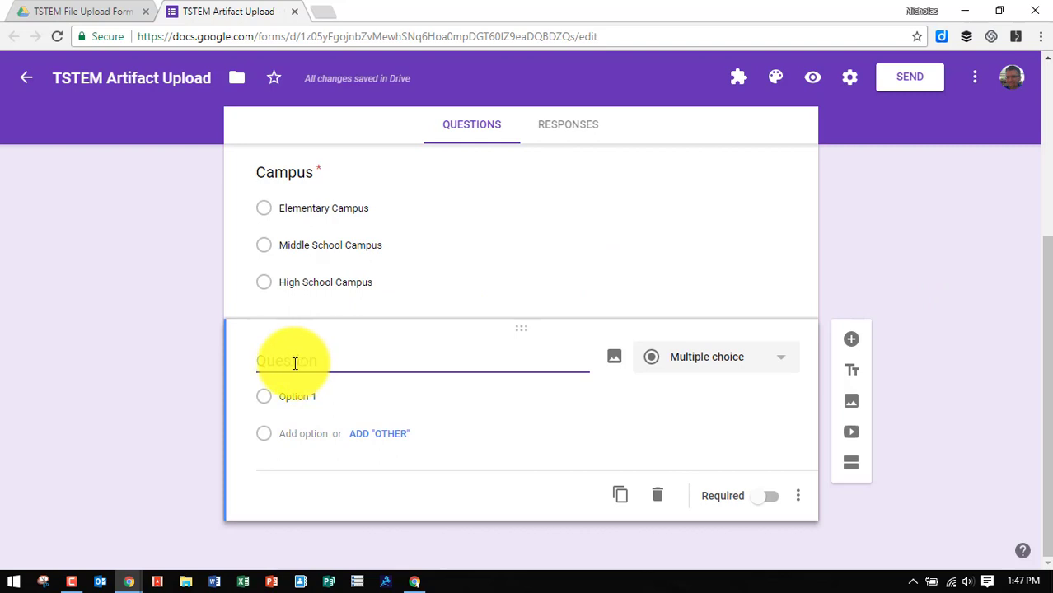
type("Upload artifact here")
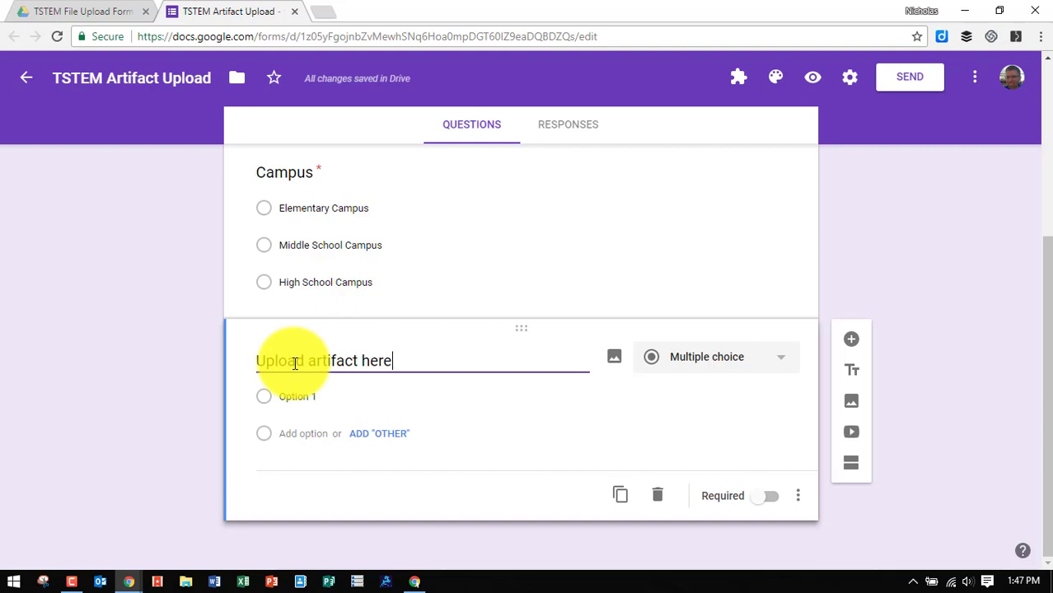
left_click(775, 363)
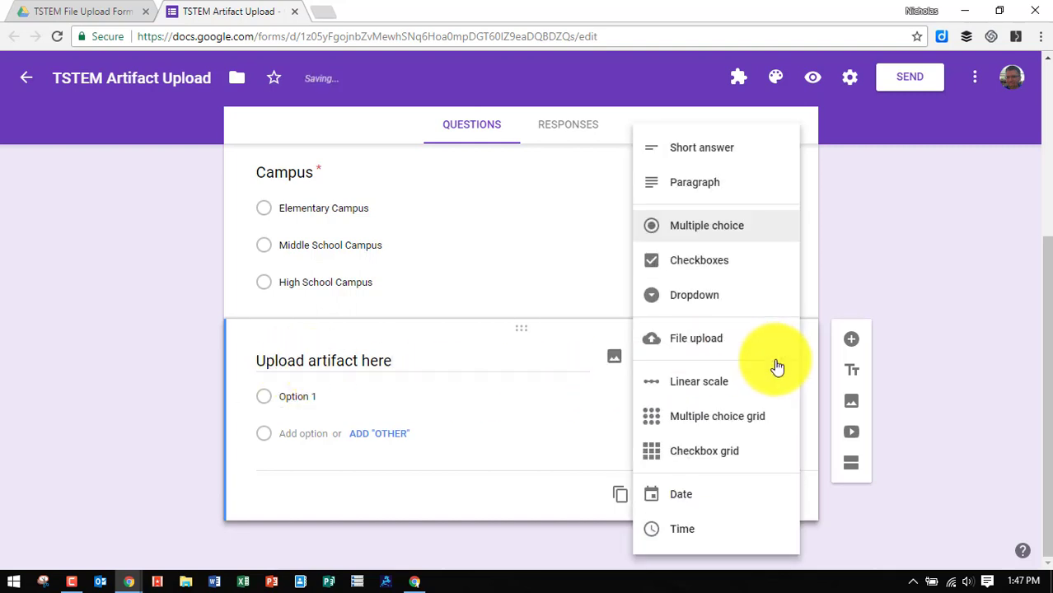
left_click(697, 353)
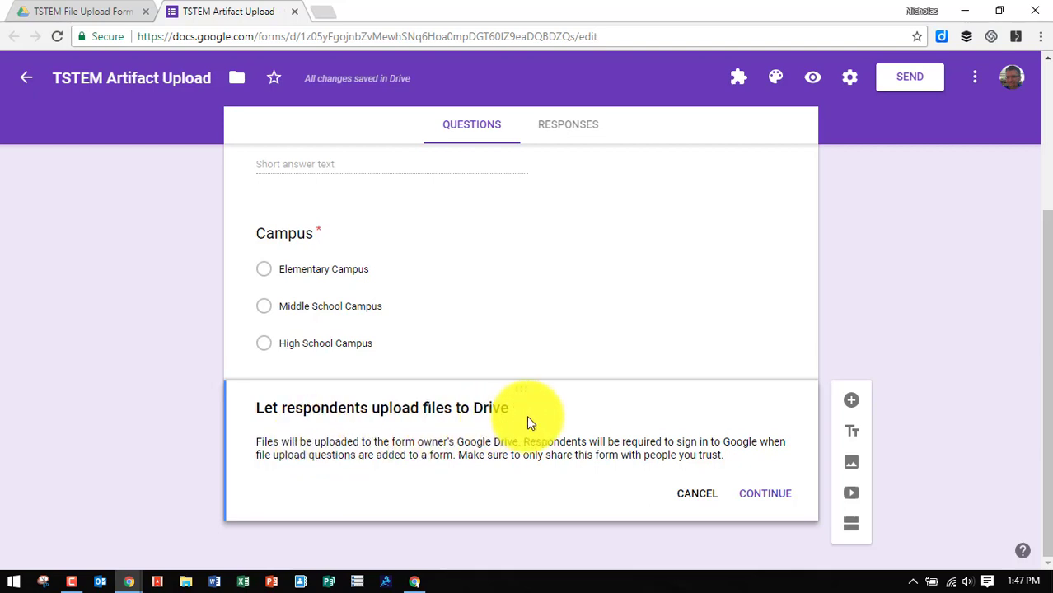
left_click(765, 494)
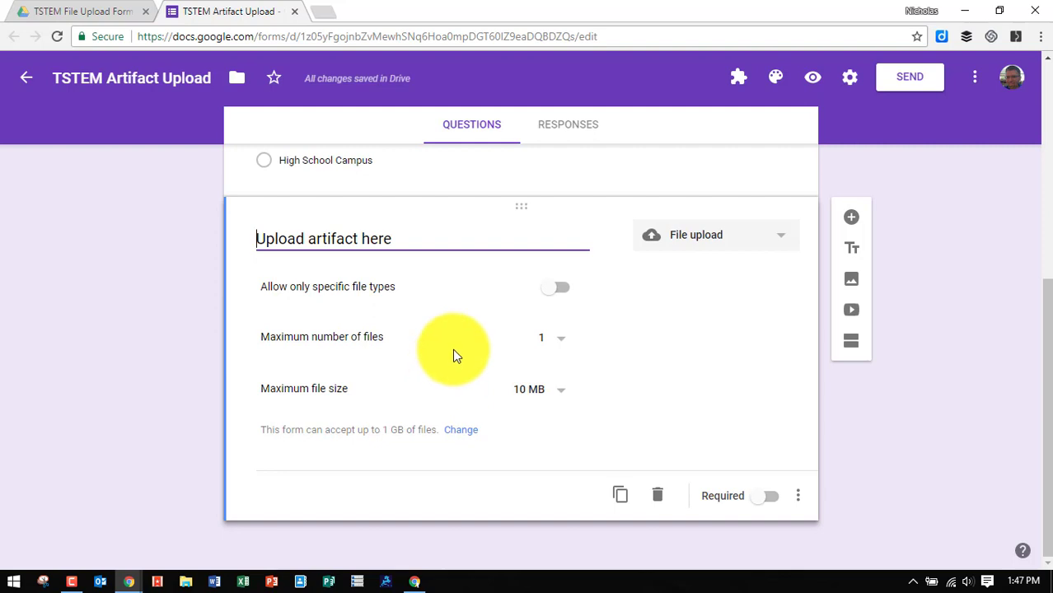
Set the upload question's maximum to 10 files and 100 MB file size, and make it required.
left_click(560, 340)
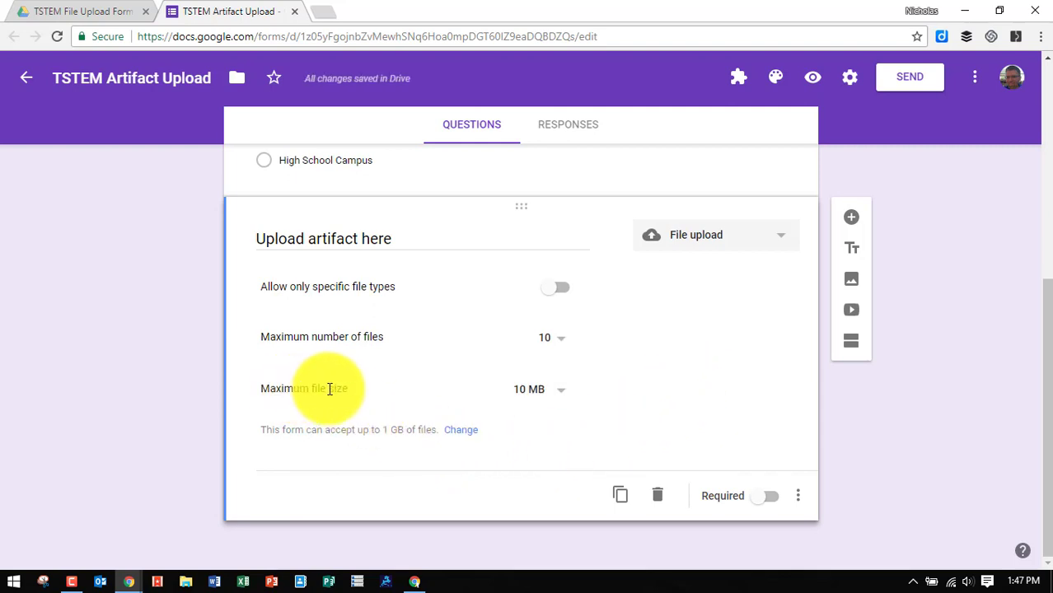
left_click(566, 398)
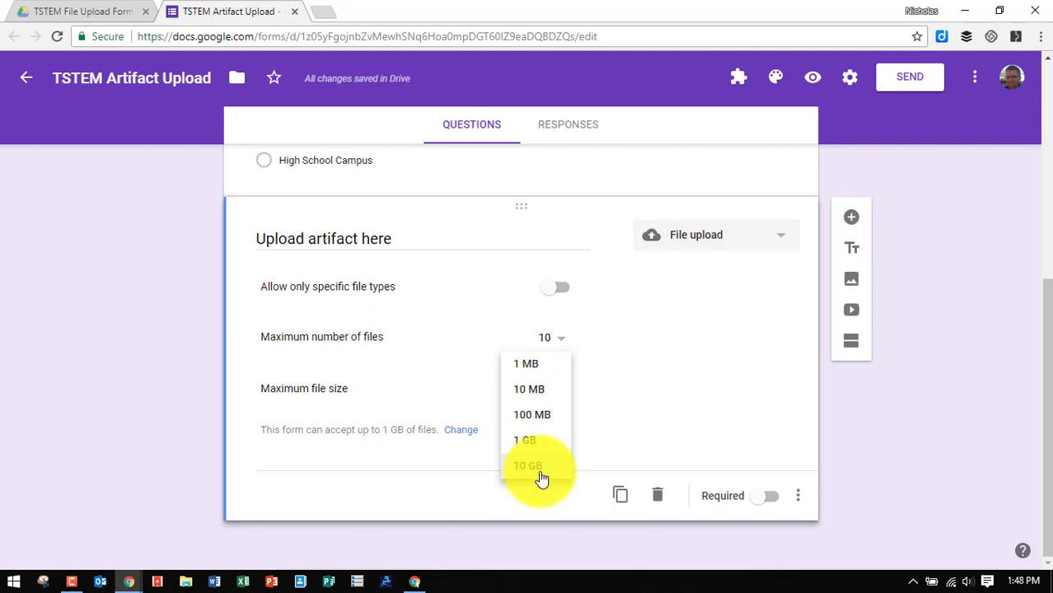
left_click(554, 419)
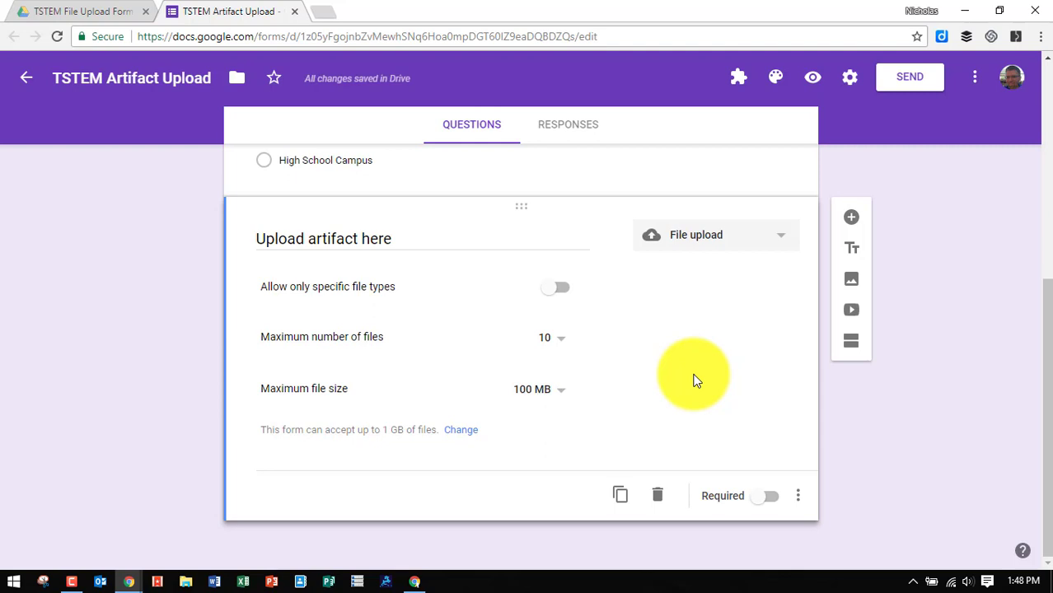
left_click(765, 500)
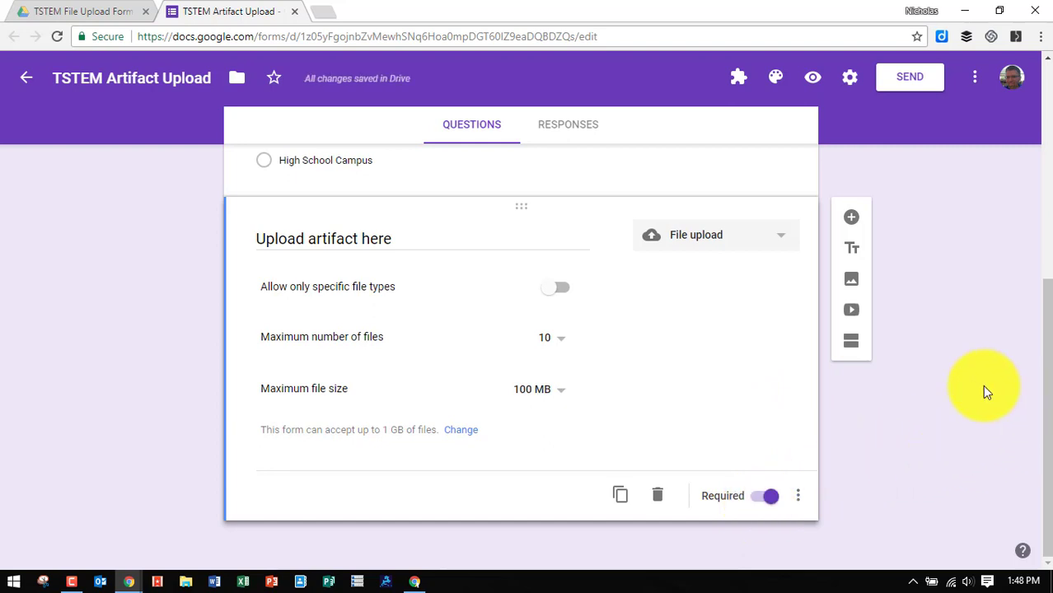
Copy the shareable response link of the TSTEM Artifact Upload form from its send options.
scroll(983, 385, "up", 5)
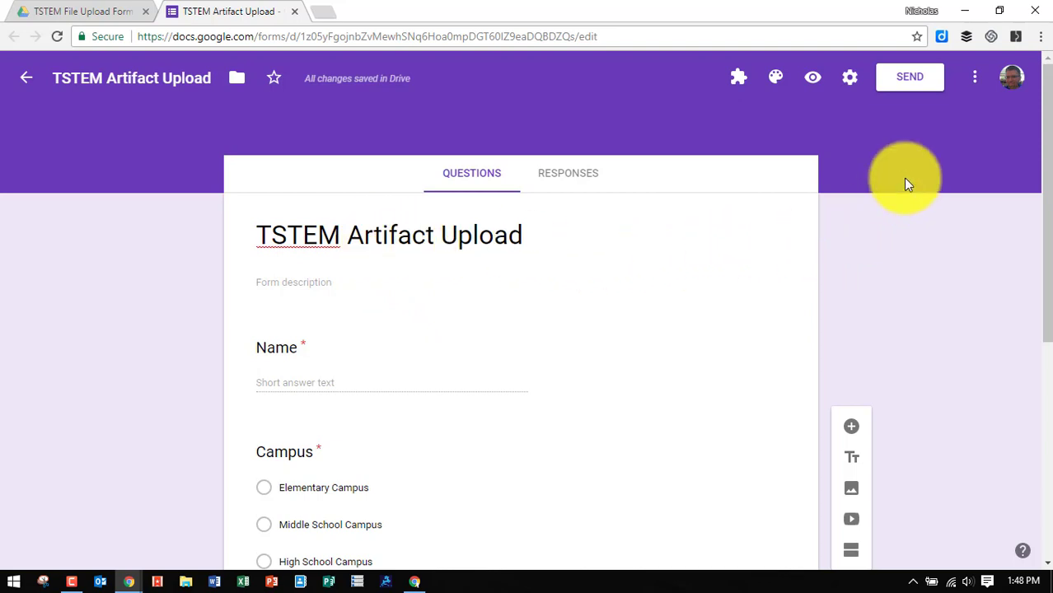
left_click(924, 86)
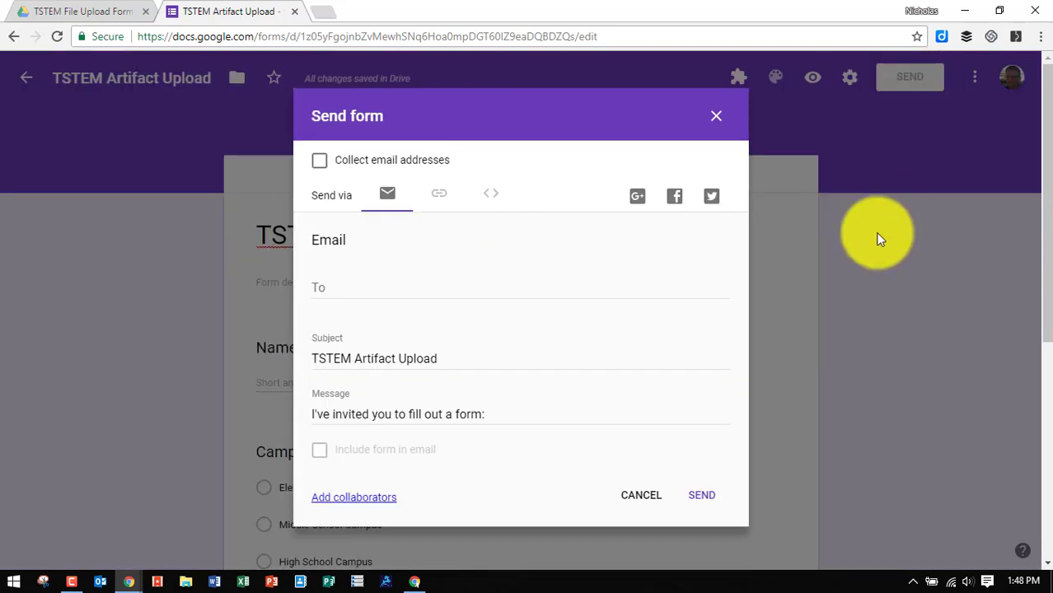
left_click(321, 288)
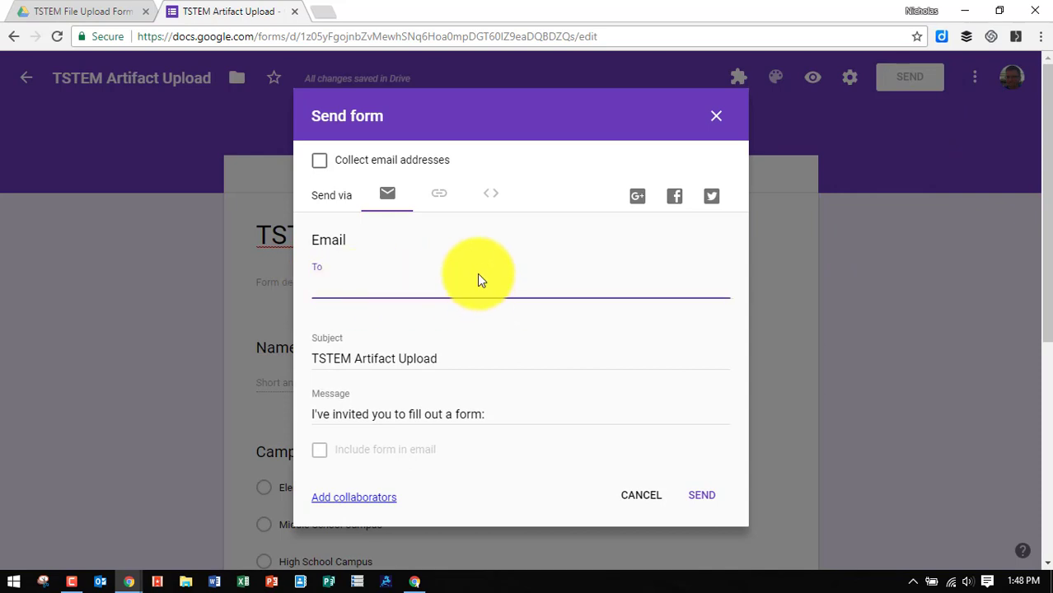
left_click(439, 198)
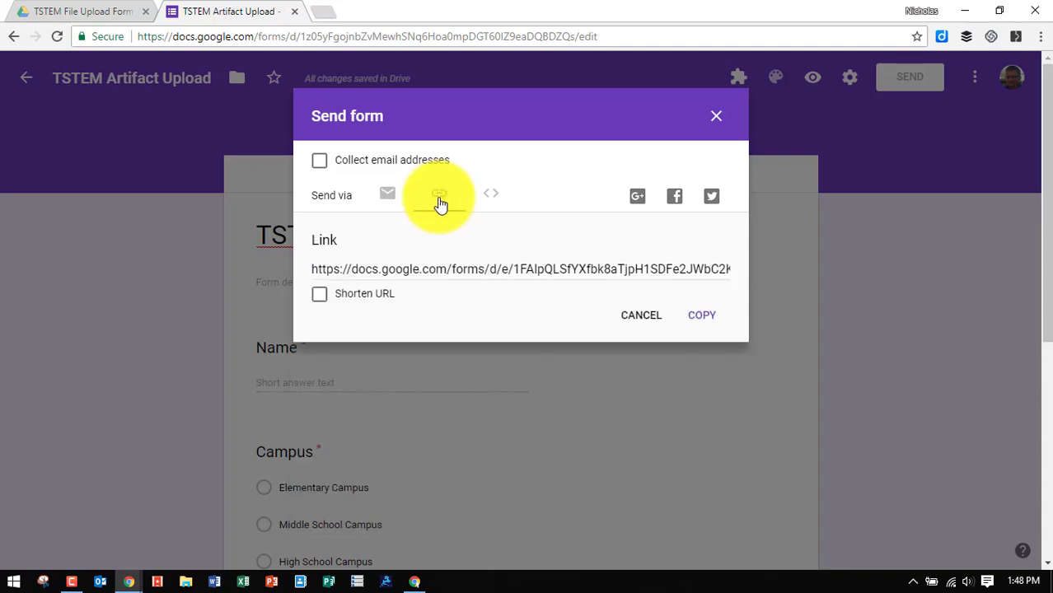
left_click(707, 321)
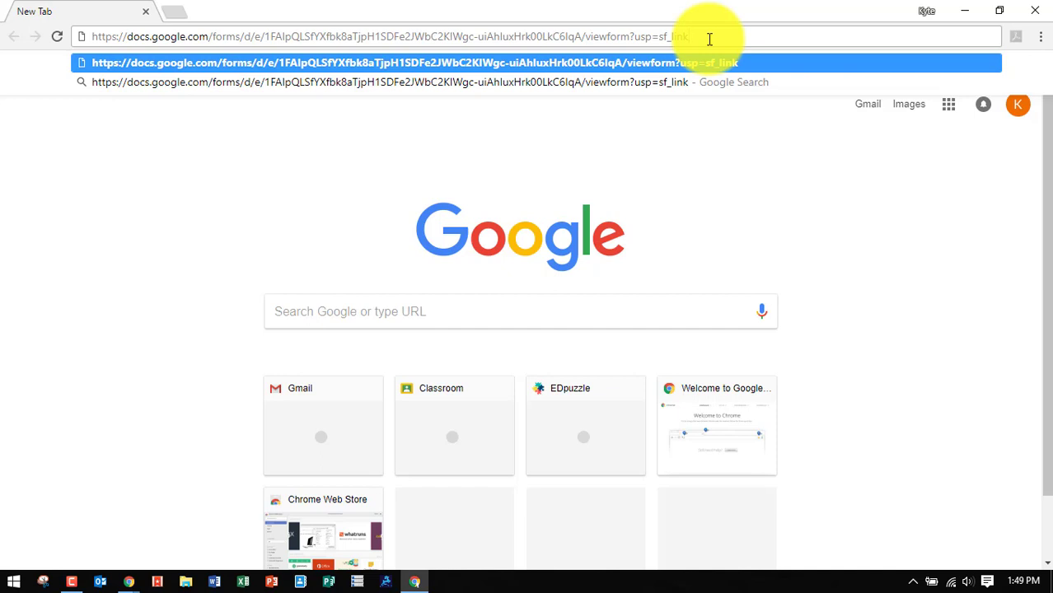
Open the copied form link in the sample account's browser window and look over the form's questions.
key("Return")
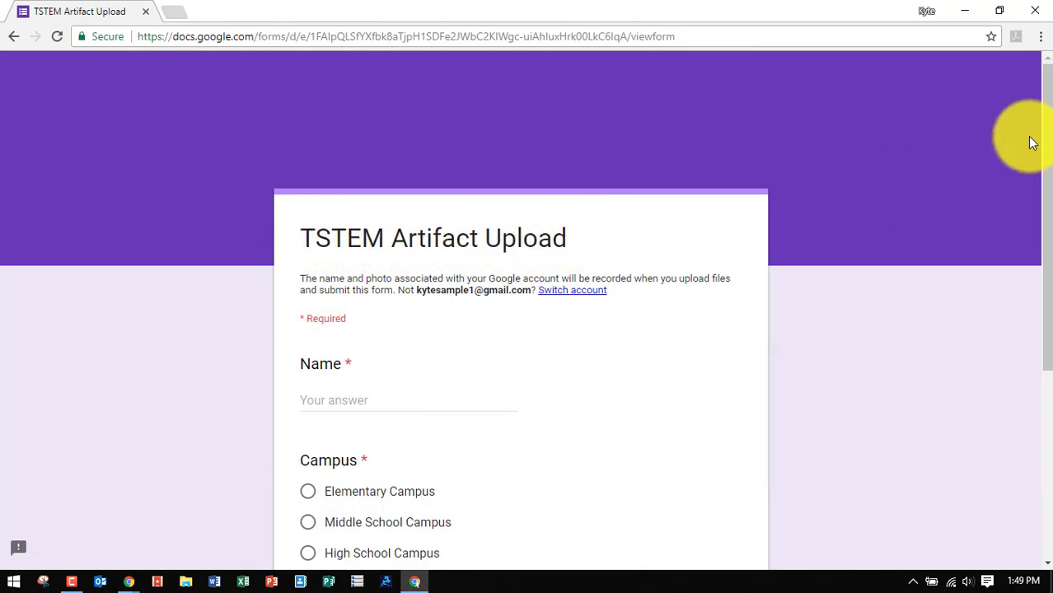
left_click_drag(1051, 132, 1043, 205)
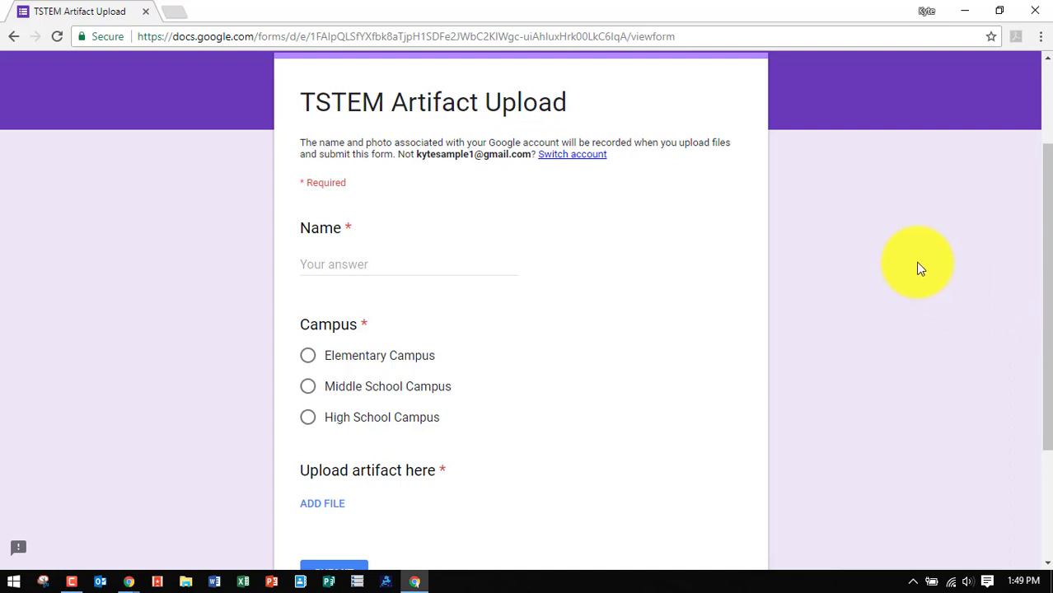
scroll(921, 269, "down", 3)
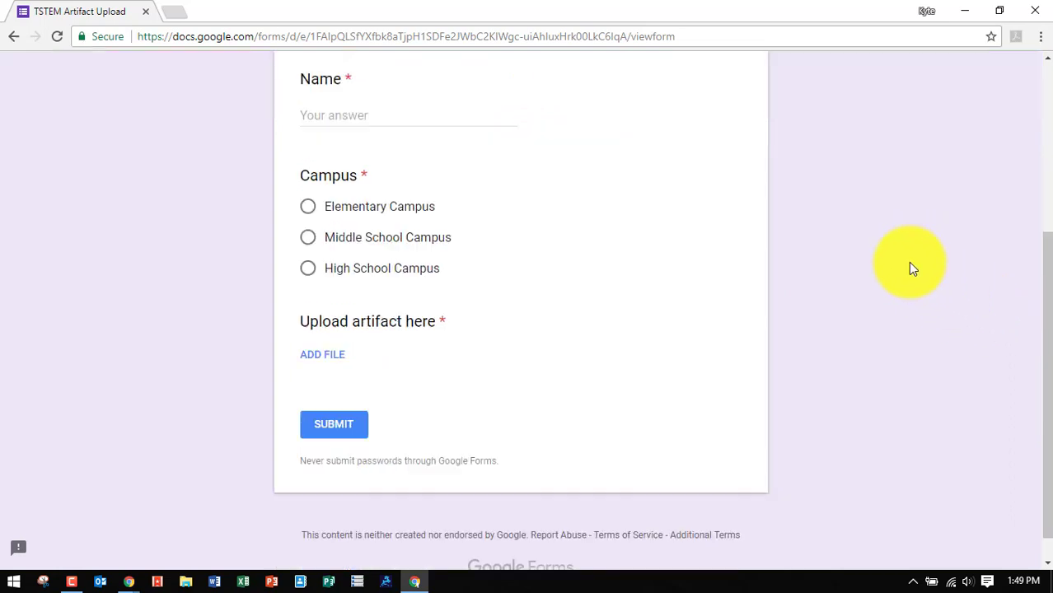
Enter the respondent's name and choose Elementary Campus as the campus.
left_click(375, 88)
type("Nick")
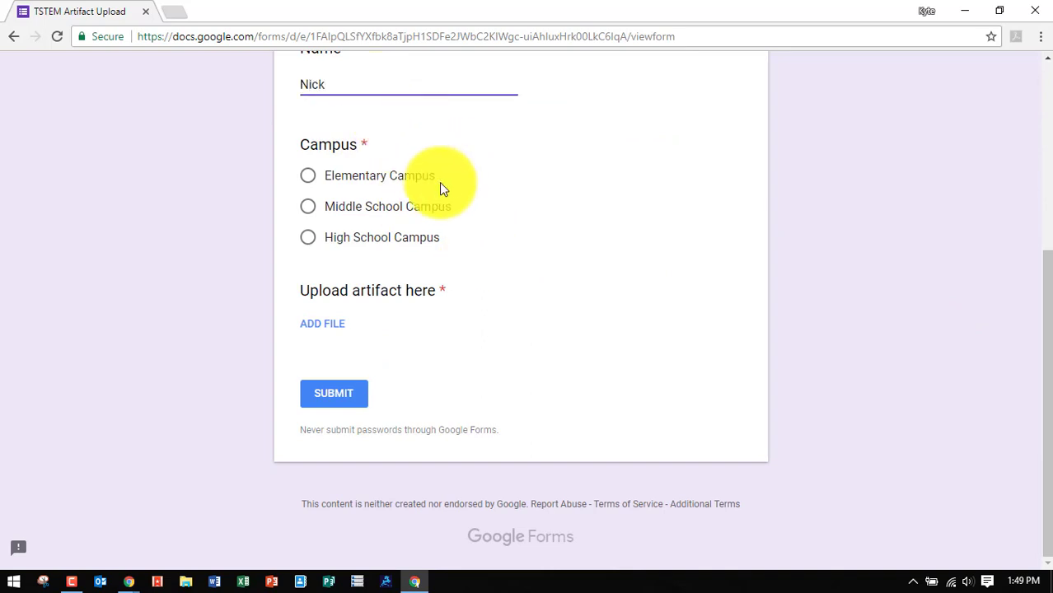
left_click(310, 178)
Upload the three PDFs from 08.15.17 2017 Accountability Ratings_FINAL through 2017_STAAR_Progress_Measure_QA in Downloads as artifacts, and submit the form.
left_click(326, 329)
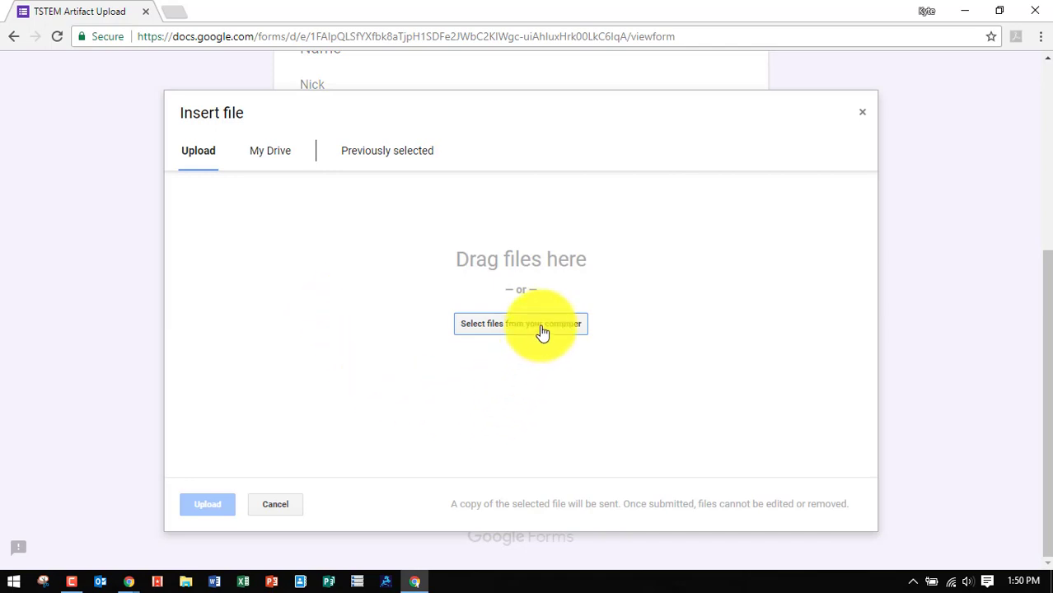
left_click(268, 163)
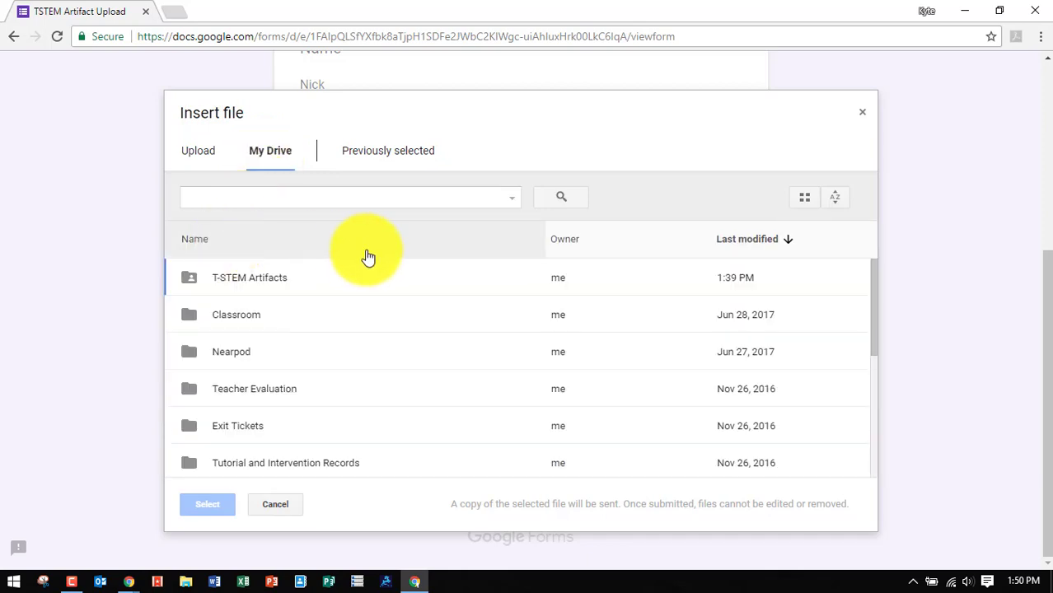
left_click(198, 164)
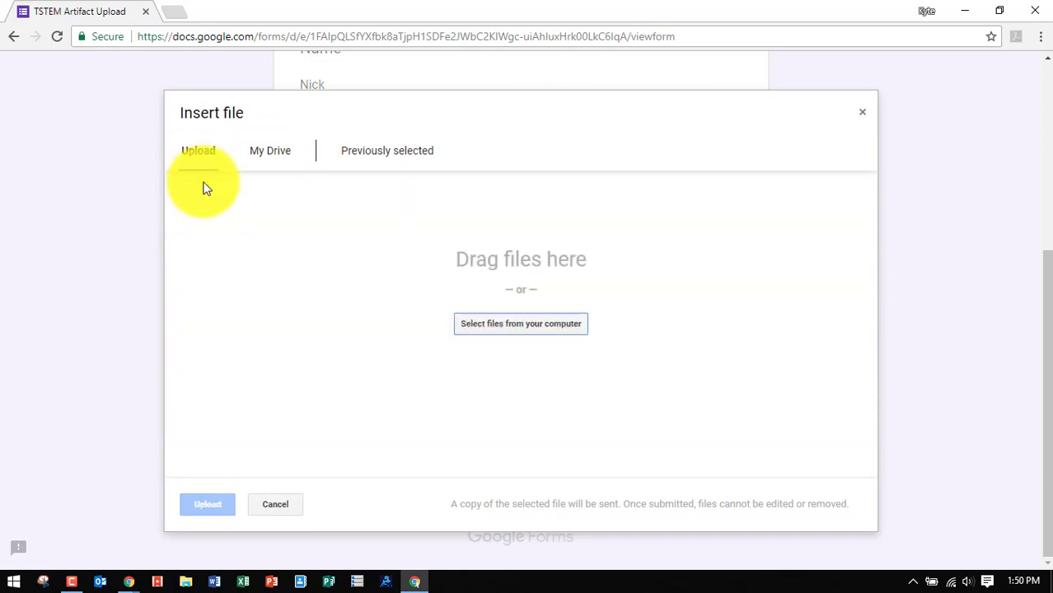
left_click(507, 329)
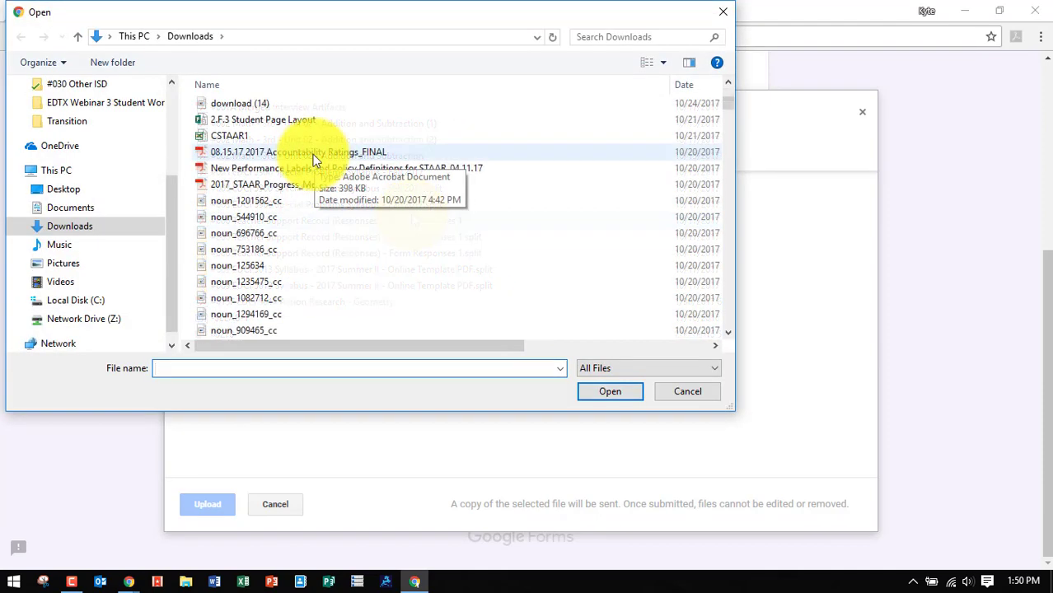
left_click(314, 156)
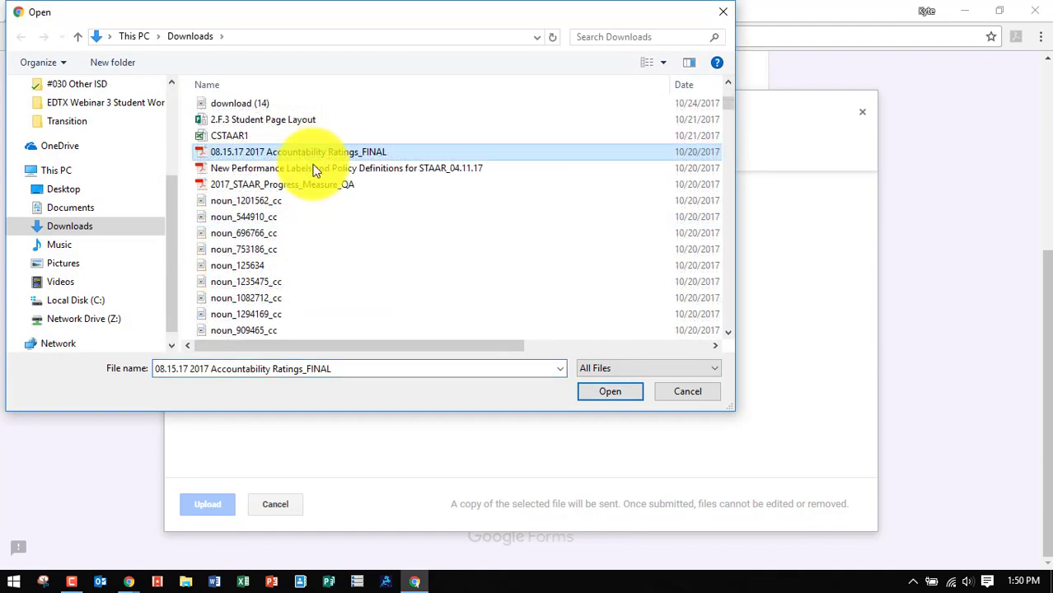
left_click(314, 189, "shift")
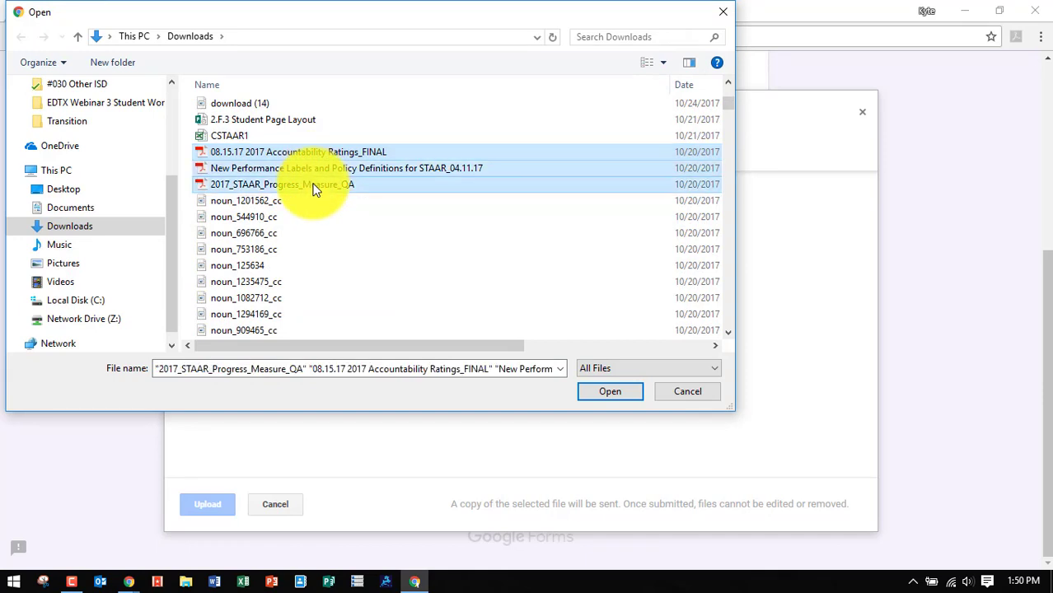
left_click(630, 393)
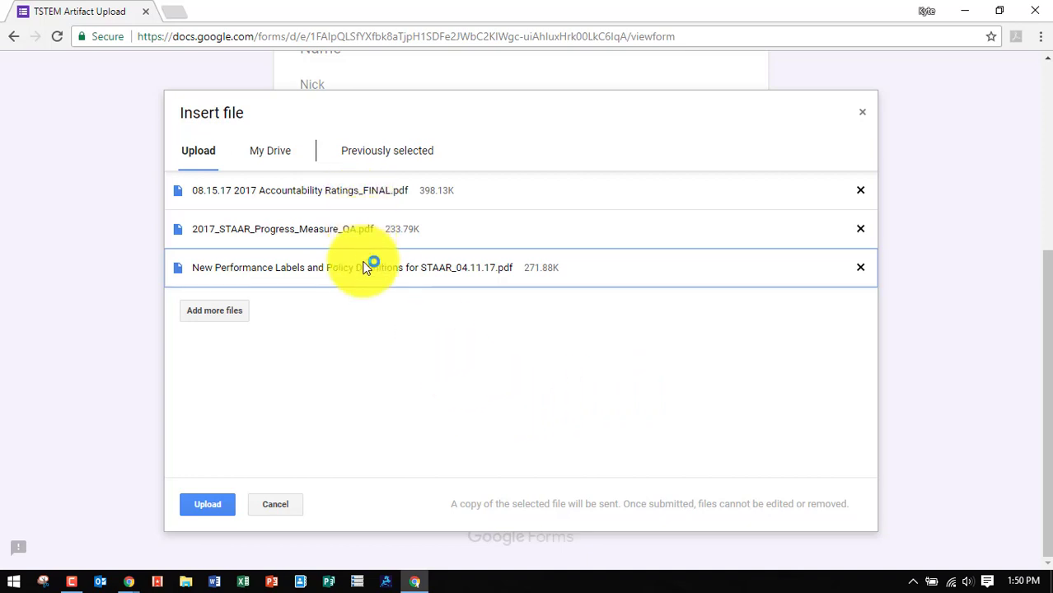
left_click(210, 508)
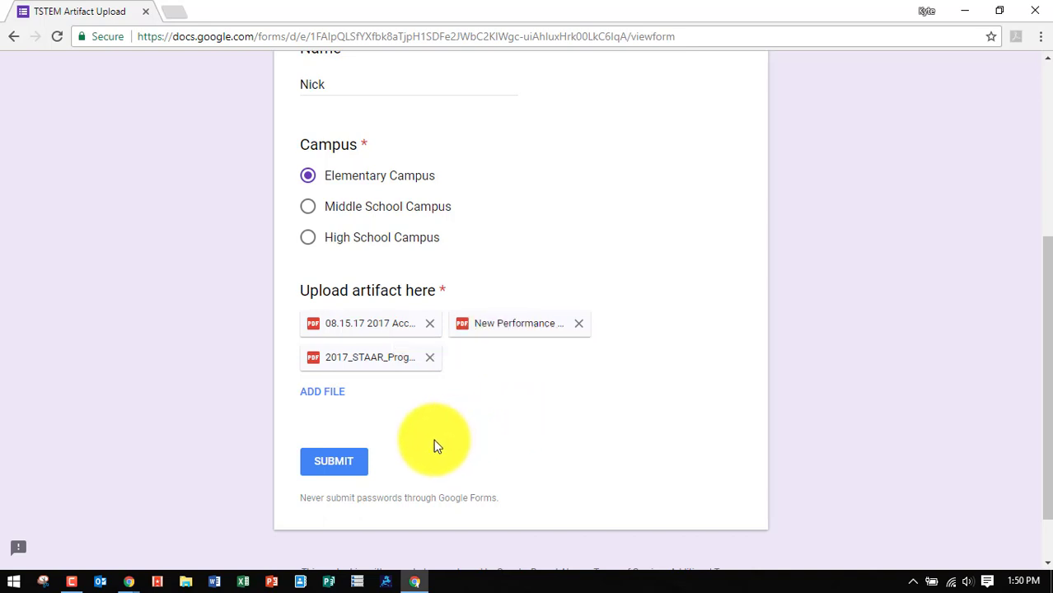
left_click(338, 474)
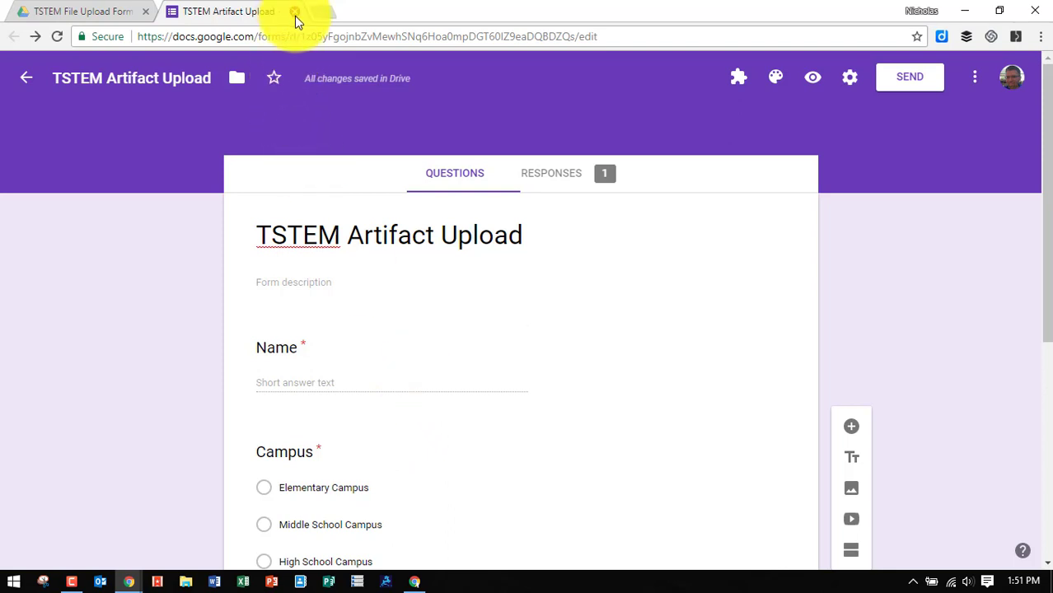
Close the form editor and open the "Upload artifact here (File responses)" folder inside TSTEM Artifact Upload (File responses) in Drive.
left_click(294, 15)
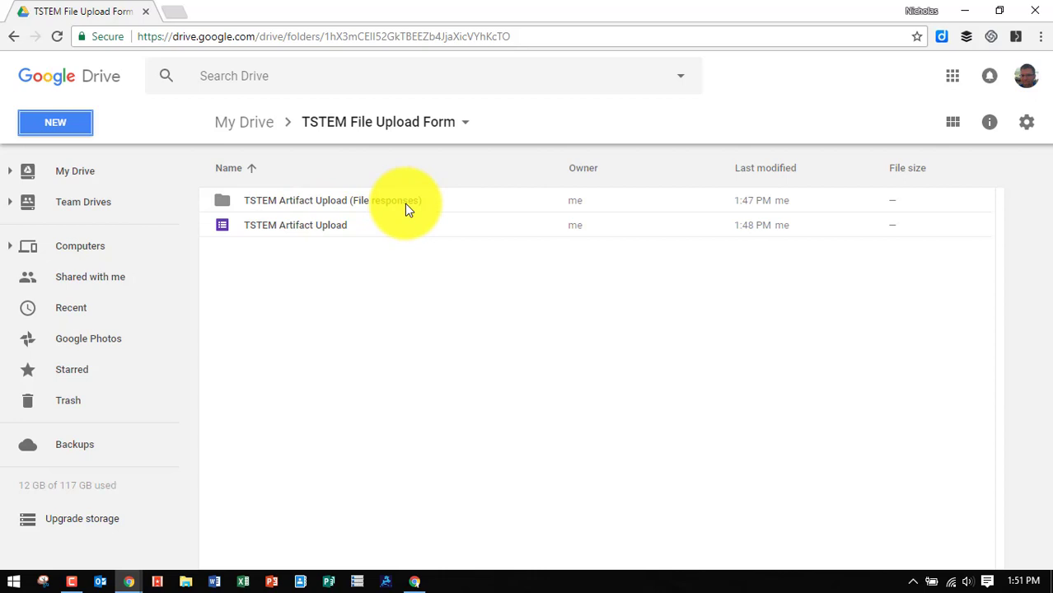
double_click(319, 202)
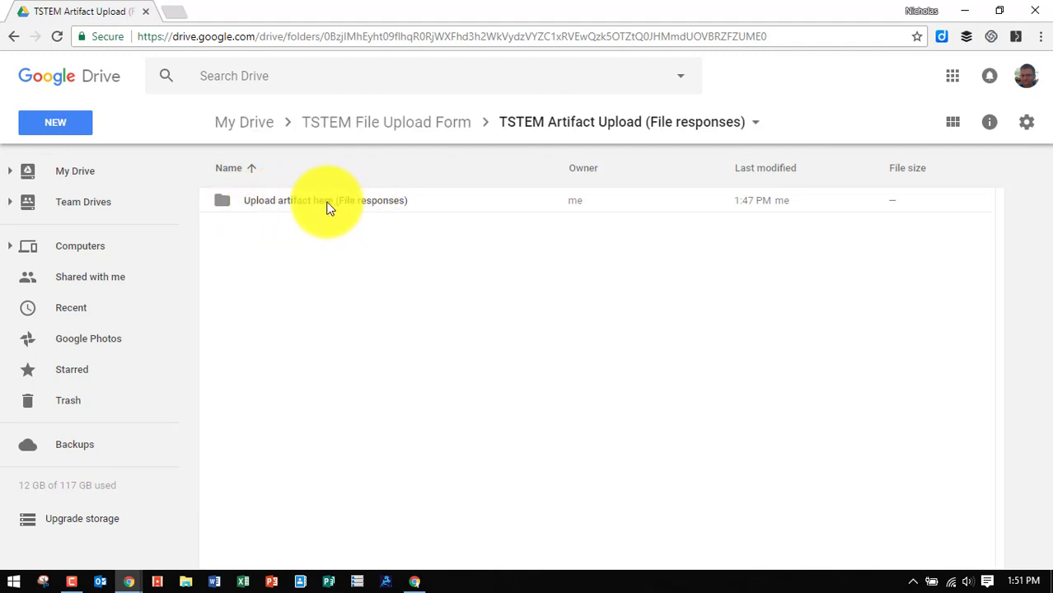
double_click(314, 200)
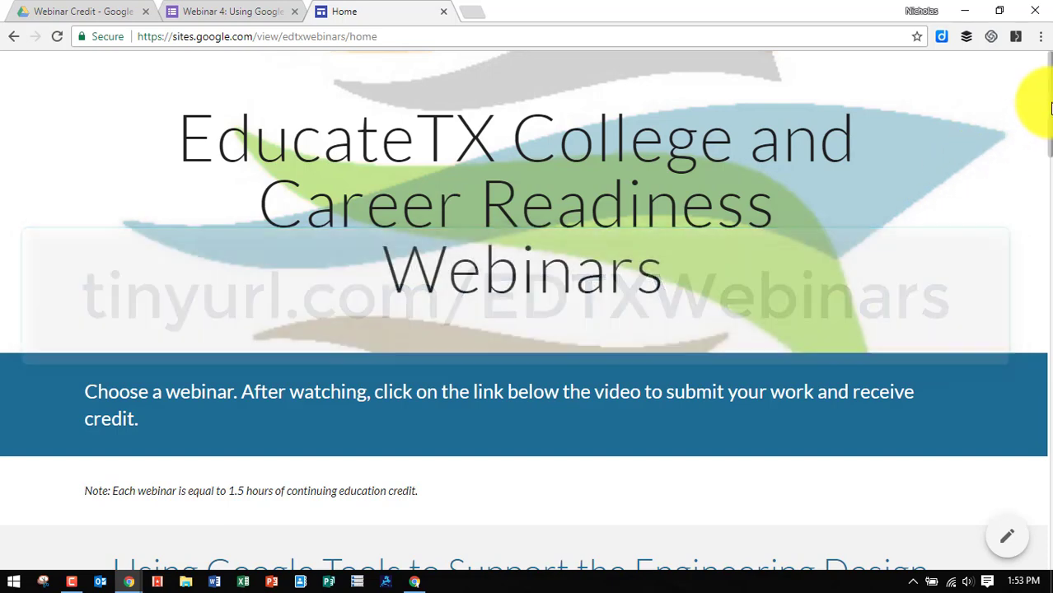
Look through the EducateTX webinars site and preview the Webinar 4 credit form down to its product link question.
scroll(1050, 130, "down", 1)
left_click_drag(1051, 131, 1051, 519)
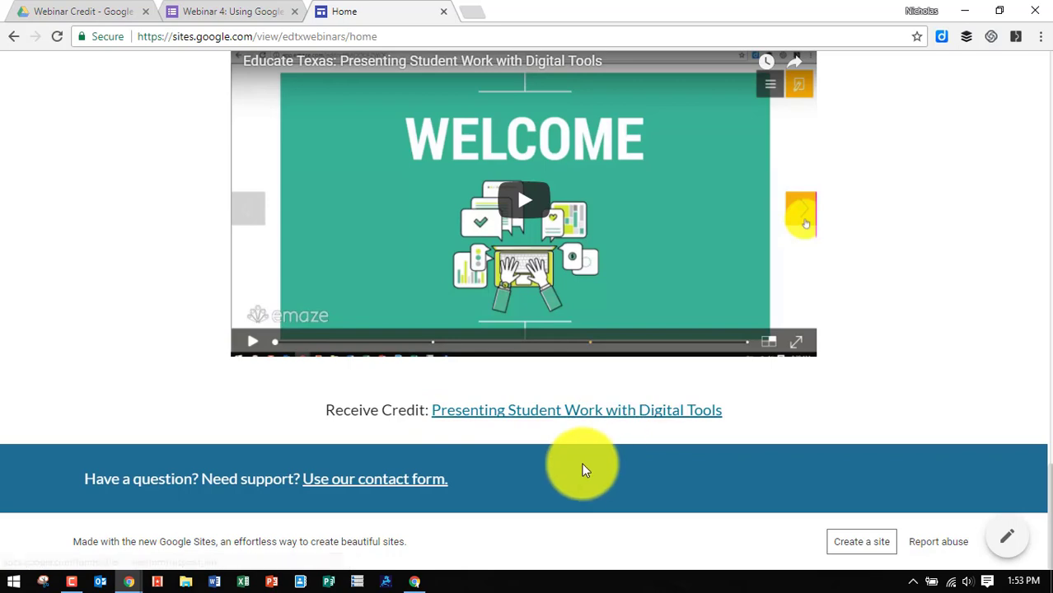
left_click(258, 14)
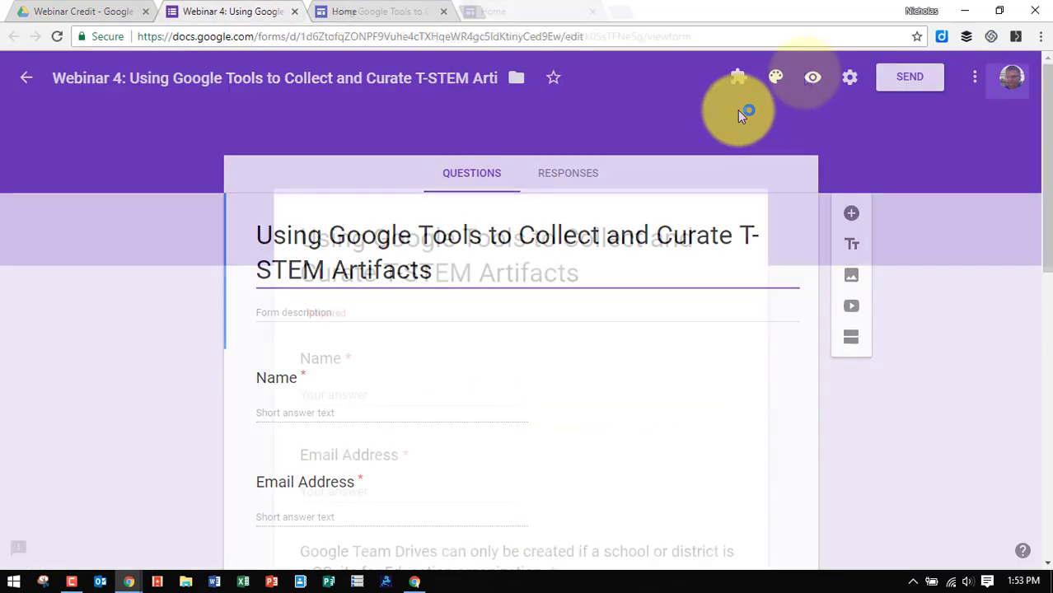
left_click(807, 76)
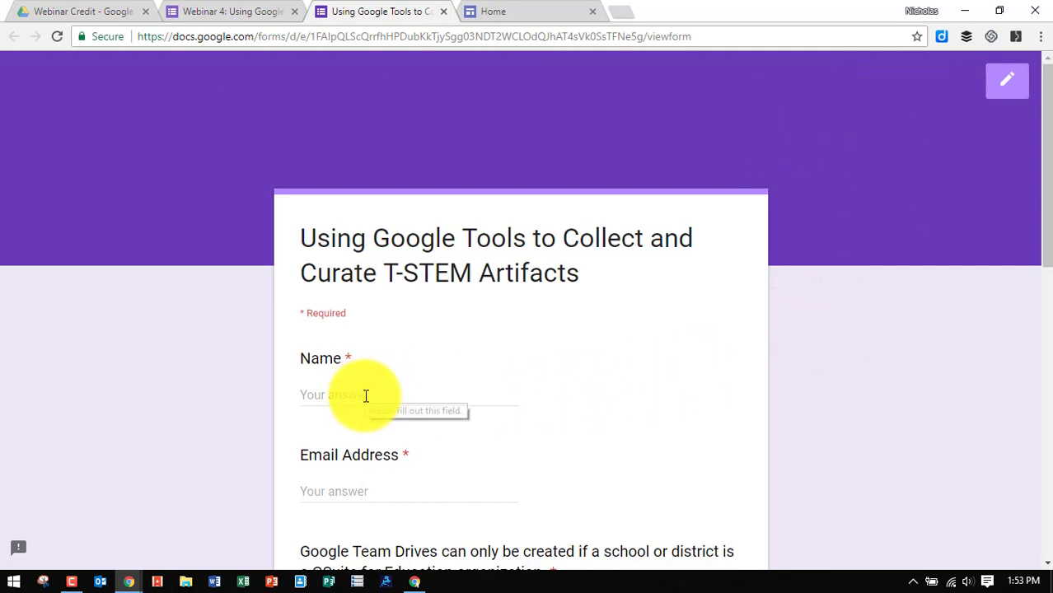
left_click_drag(1045, 176, 1045, 469)
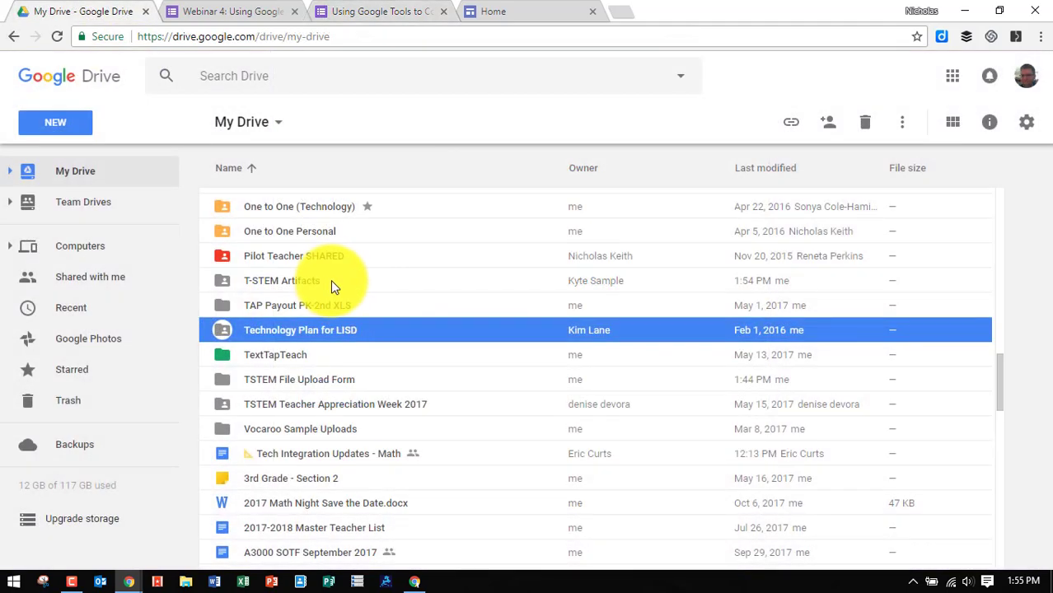
Get a shareable link for the T-STEM Artifacts folder and paste it as the product link answer in the webinar credit form.
right_click(330, 281)
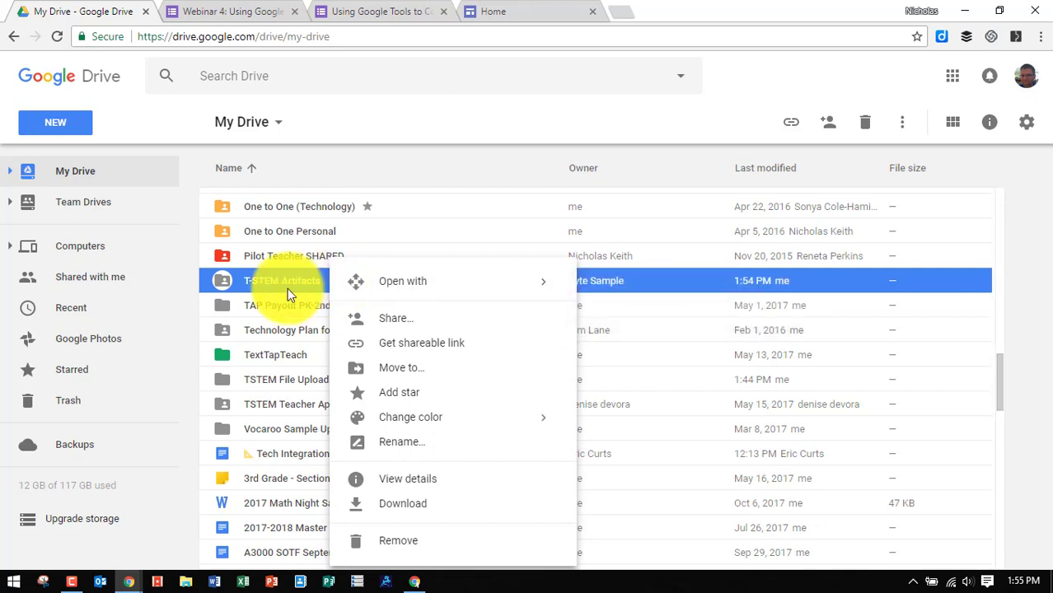
left_click(422, 350)
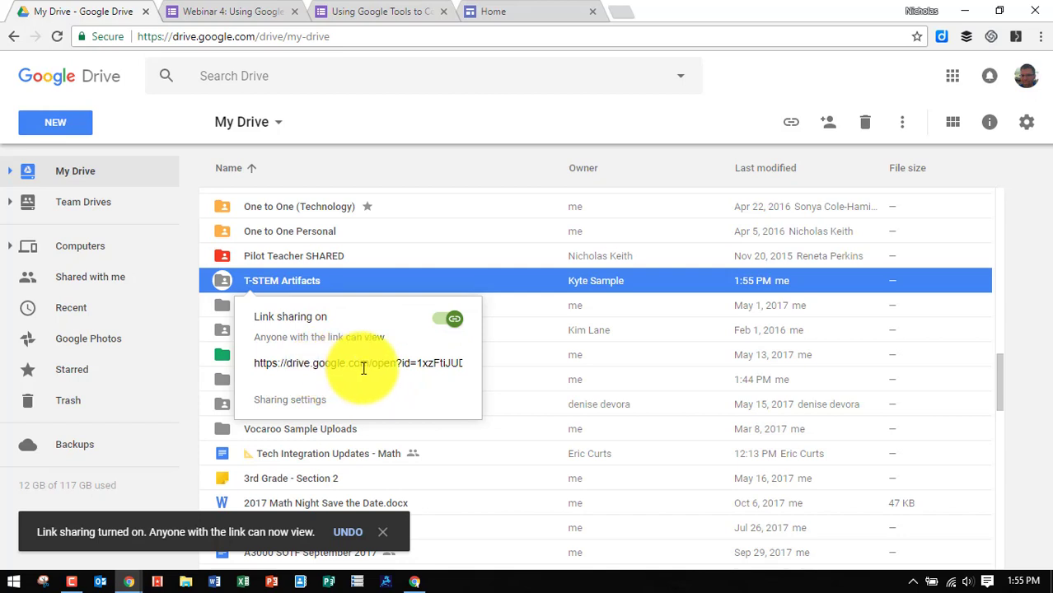
left_click(391, 19)
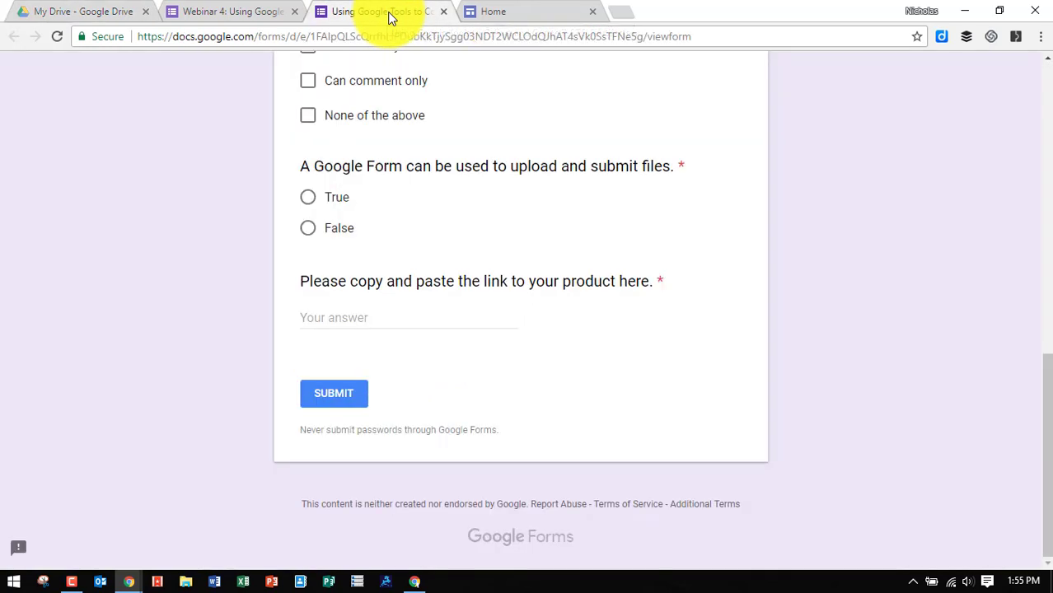
left_click(362, 322)
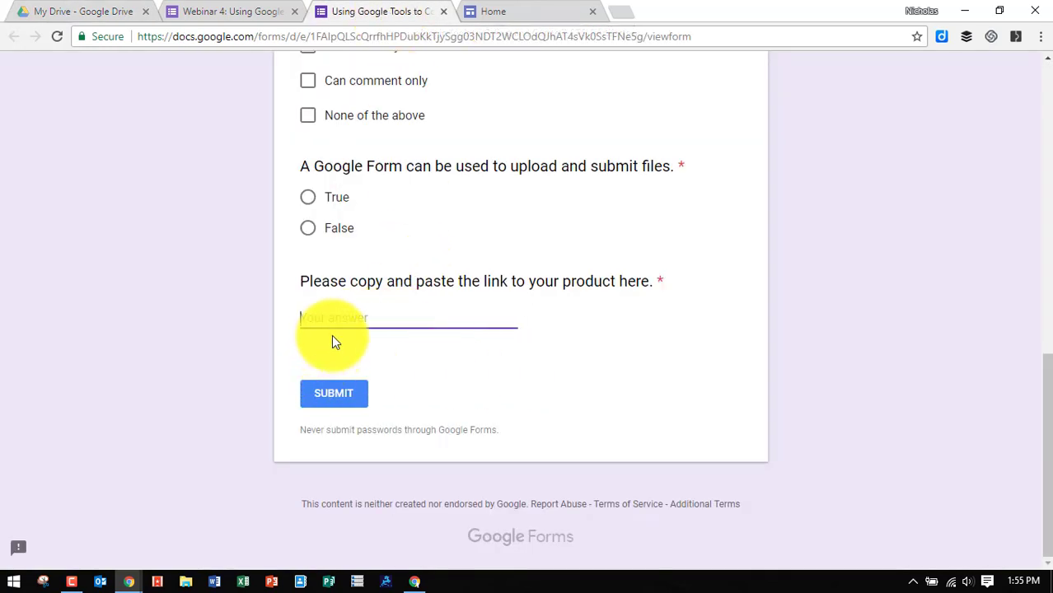
right_click(332, 315)
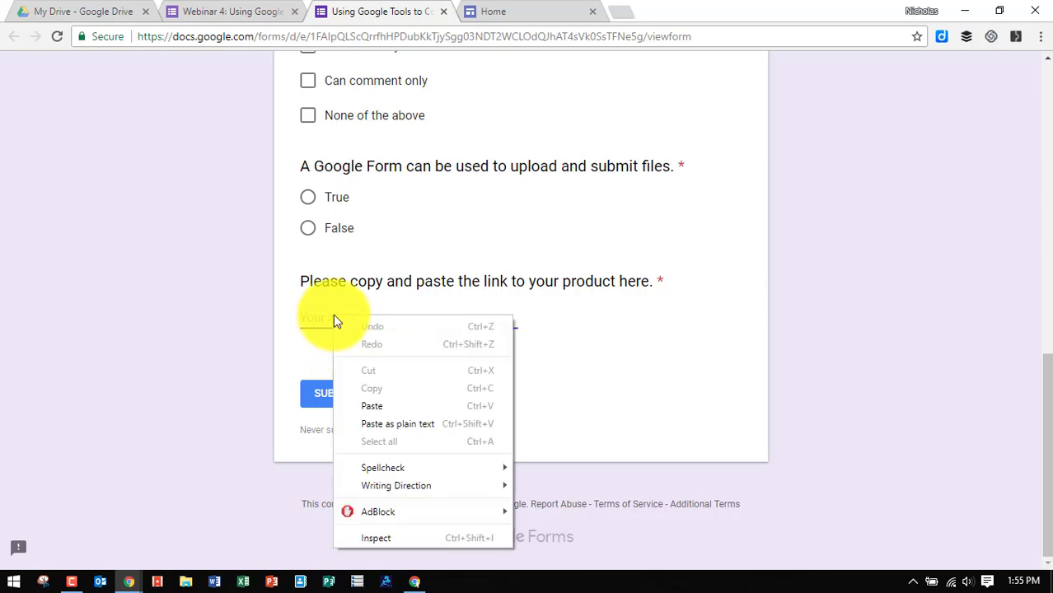
left_click(400, 407)
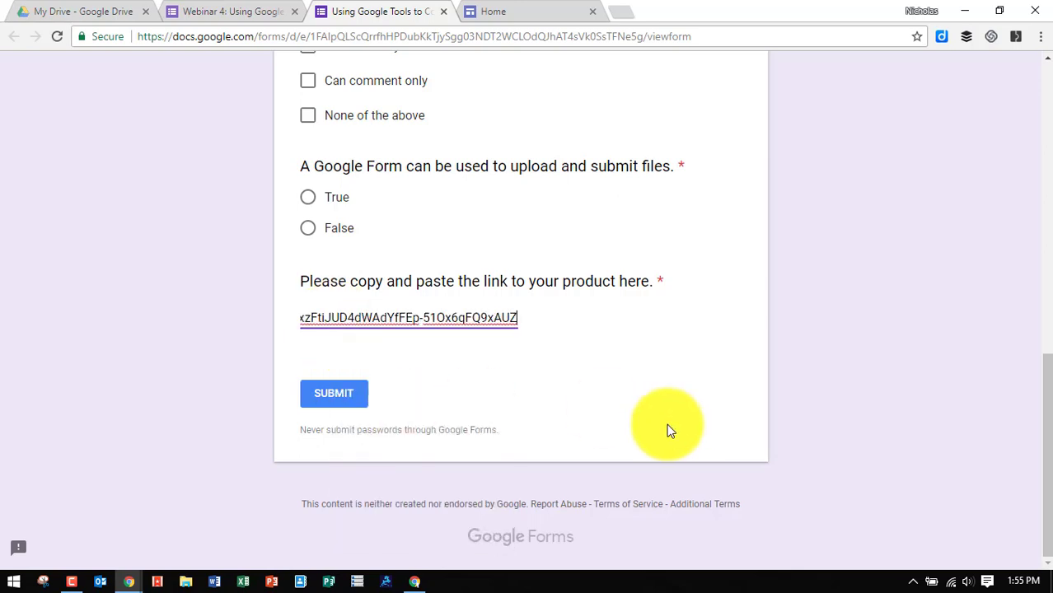
left_click(334, 404)
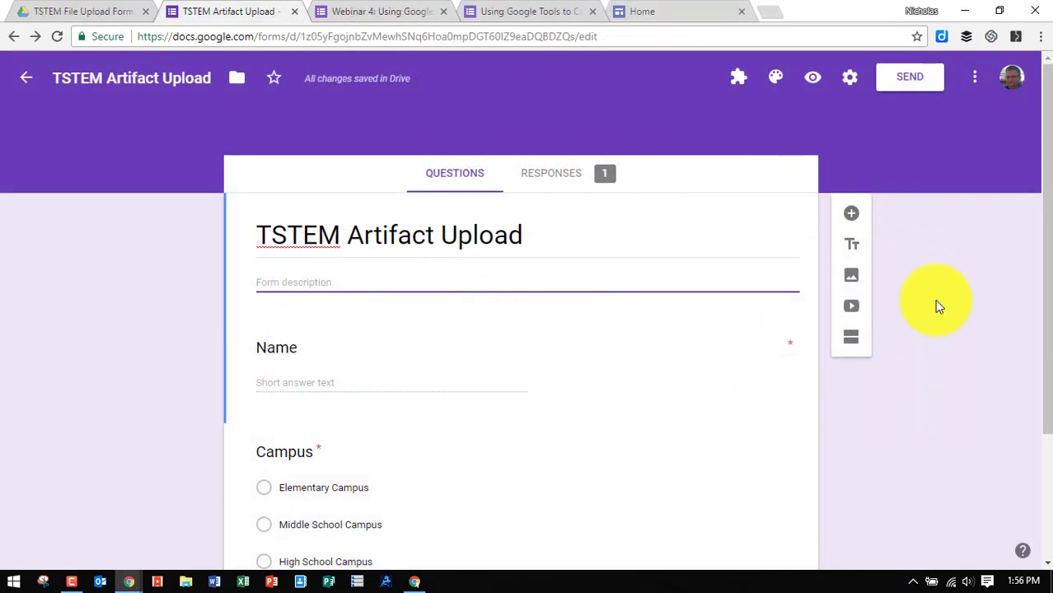
Copy the TSTEM Artifact Upload form's link and paste it as the product link answer in the webinar credit form.
left_click(914, 90)
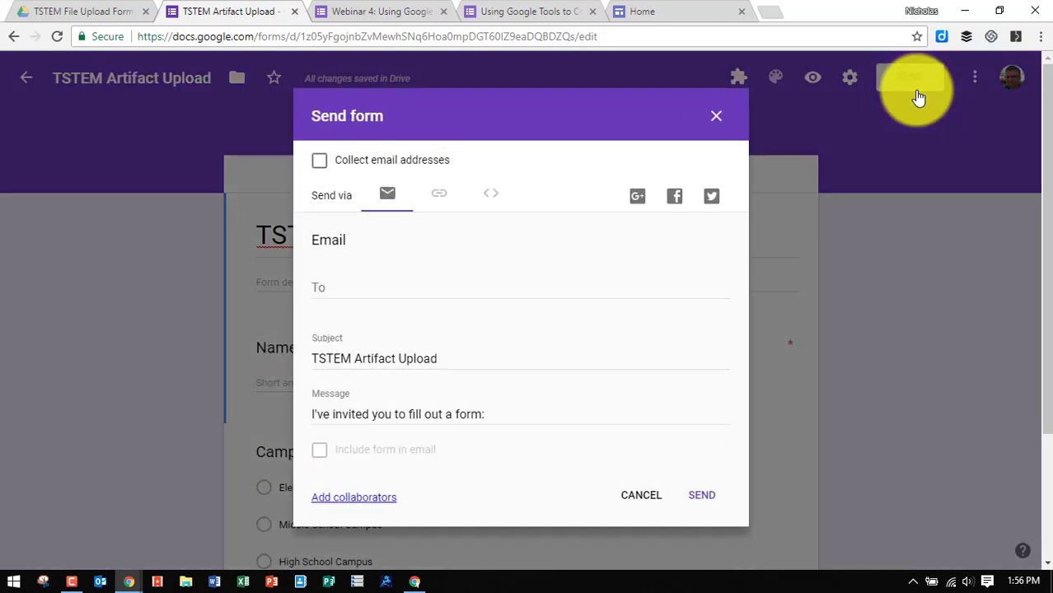
left_click(440, 196)
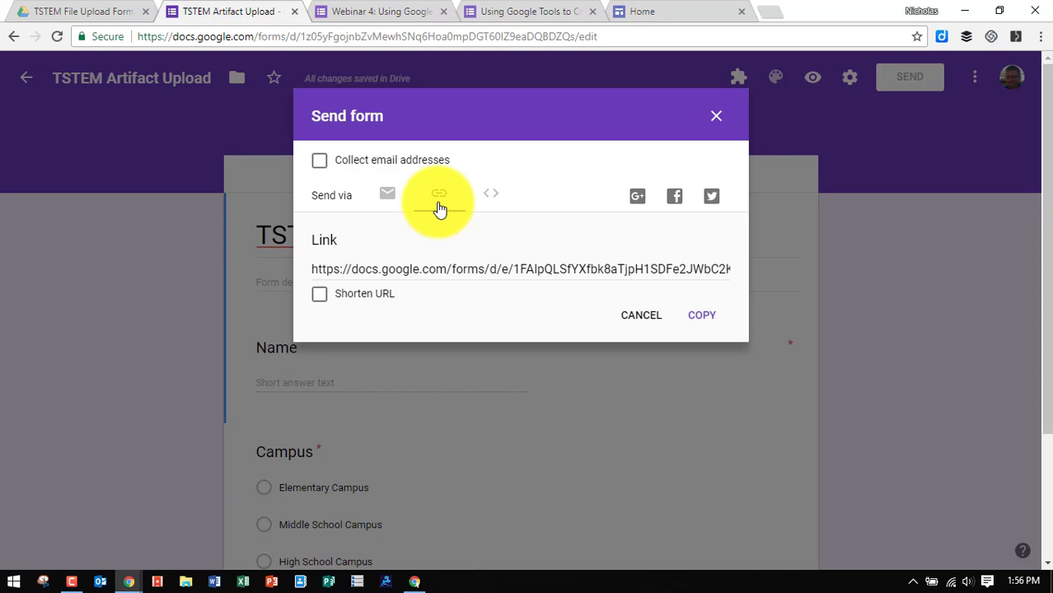
left_click(705, 324)
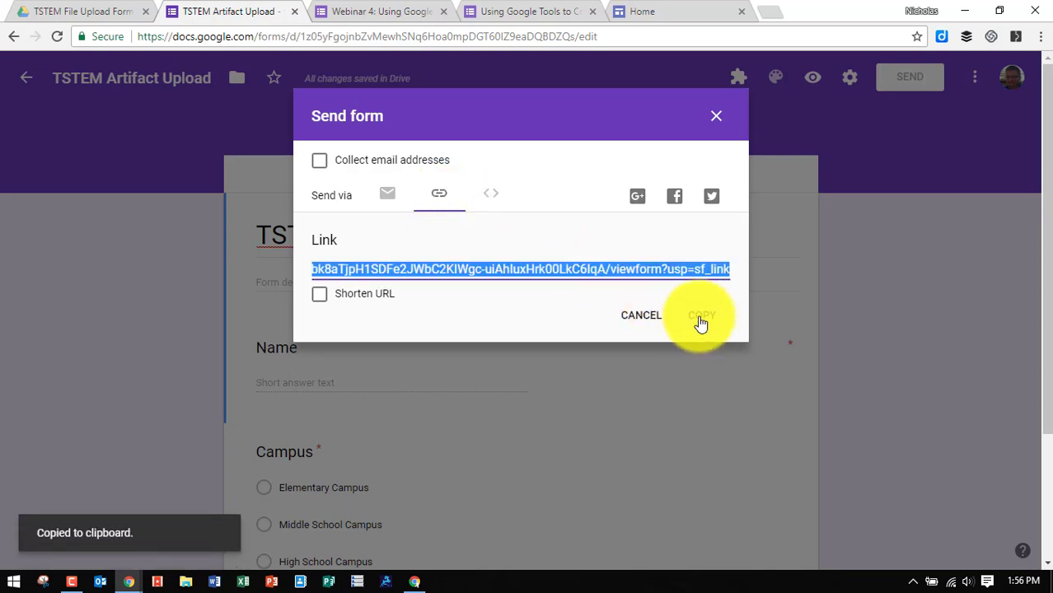
left_click(523, 15)
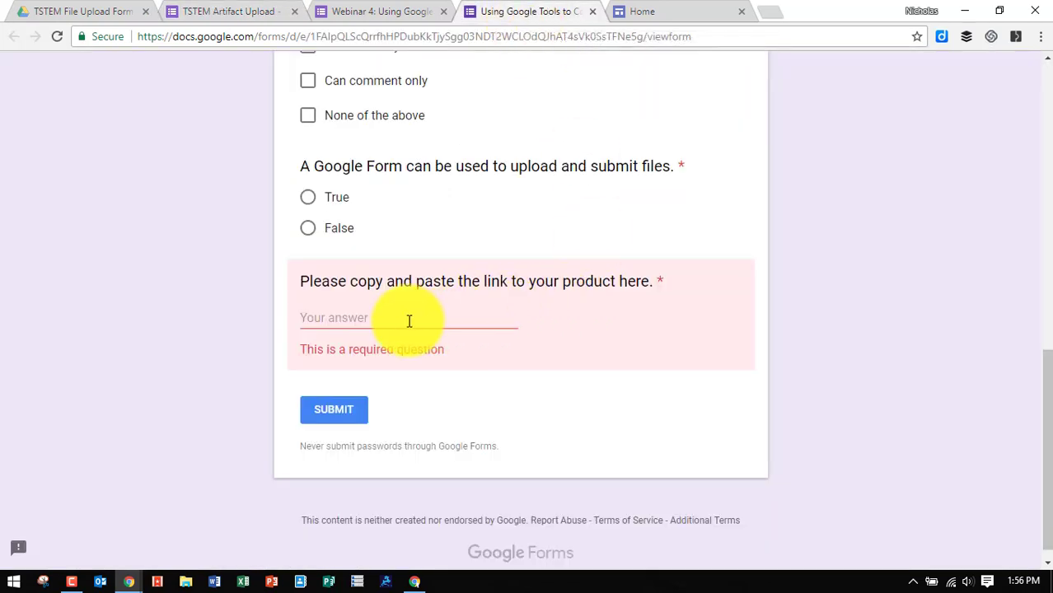
left_click(356, 320)
right_click(356, 320)
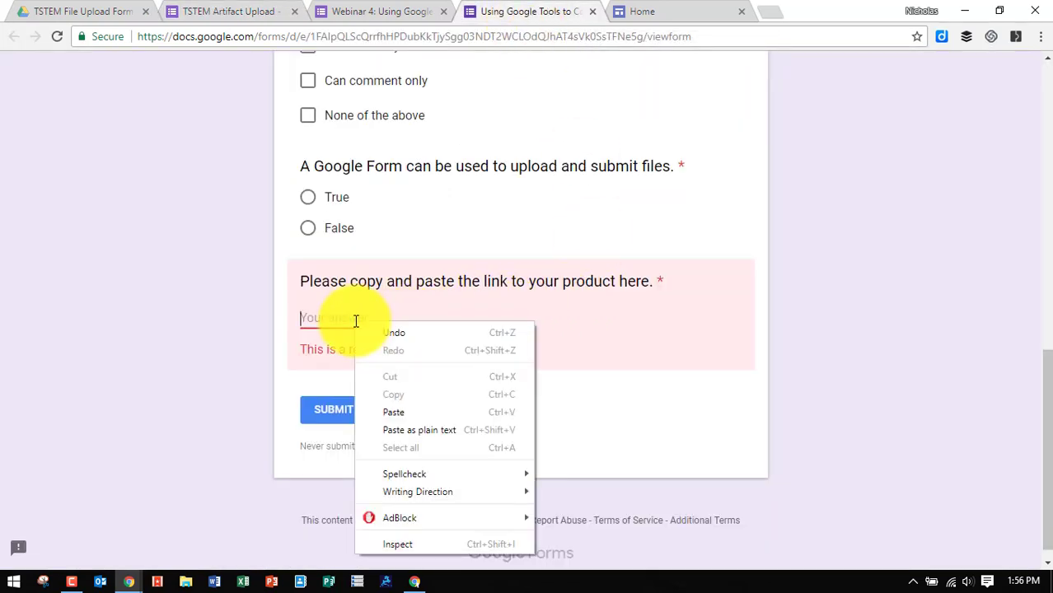
left_click(412, 412)
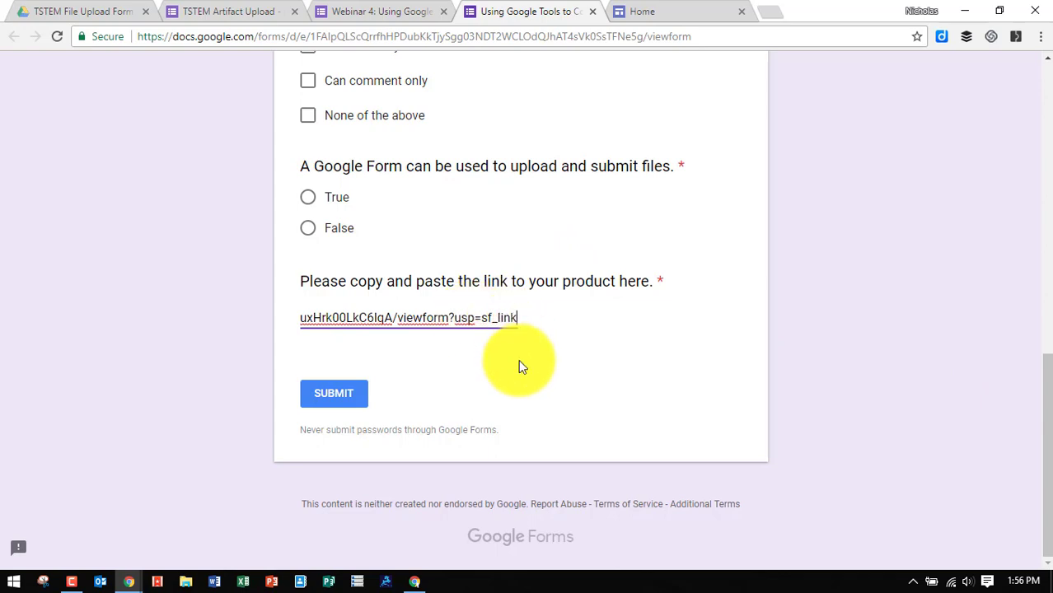
left_click(346, 411)
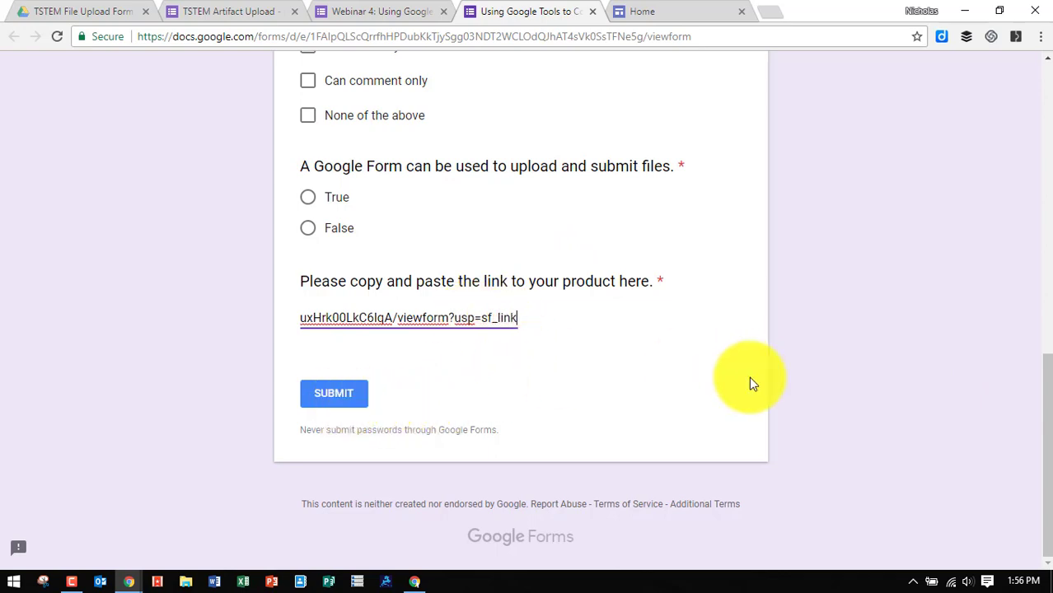